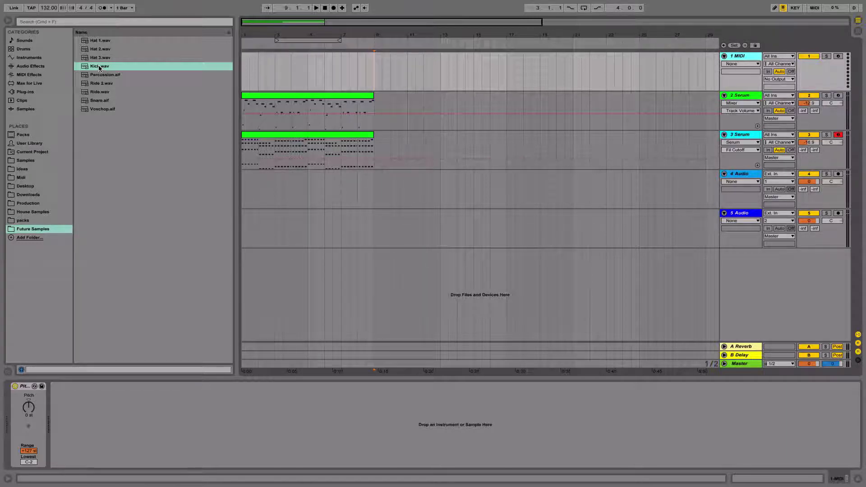
Step: Load Kick.wav onto the empty MIDI track and fill its one-bar clip with four quarter-note C3 hits
drag(100, 68, 122, 426)
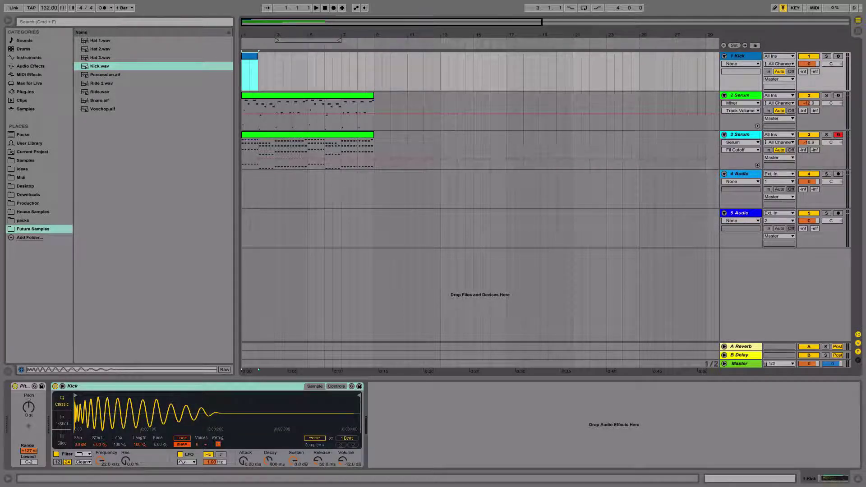
key(shift+Tab)
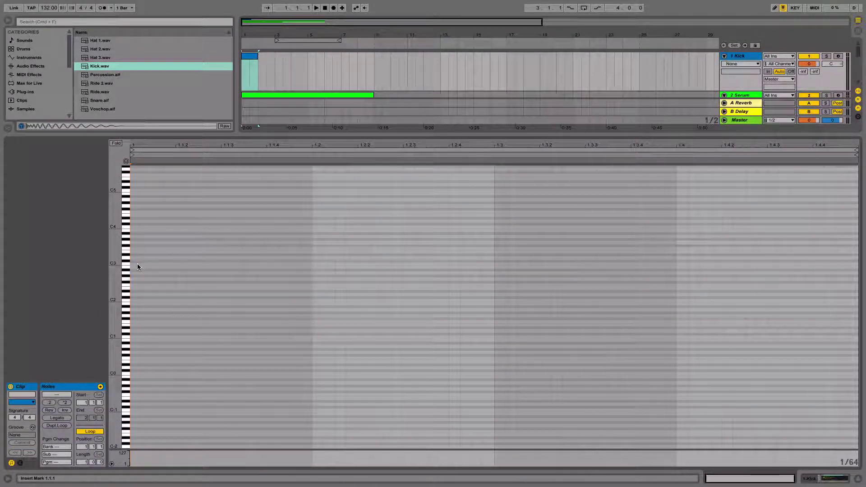
mouse_move(136, 264)
mouse_down()
mouse_move(198, 264)
mouse_move(316, 245)
mouse_up()
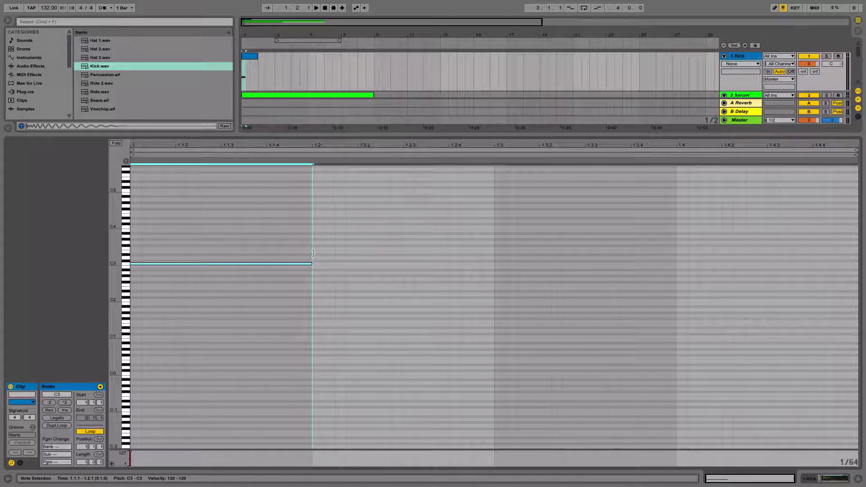
key(super+d)
key(super+d)
key(super+d)
Step: Set the Kick track's volume to -10.5 dB and start playback
drag(809, 64, 809, 82)
key(space)
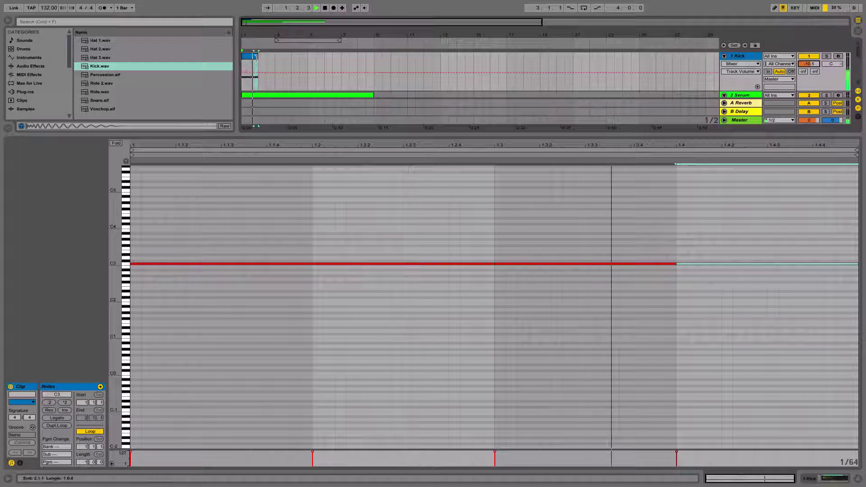
Step: Extend the kick clip to bar 9 and loop the arrangement from bar 1 to bar 9
drag(256, 57, 373, 57)
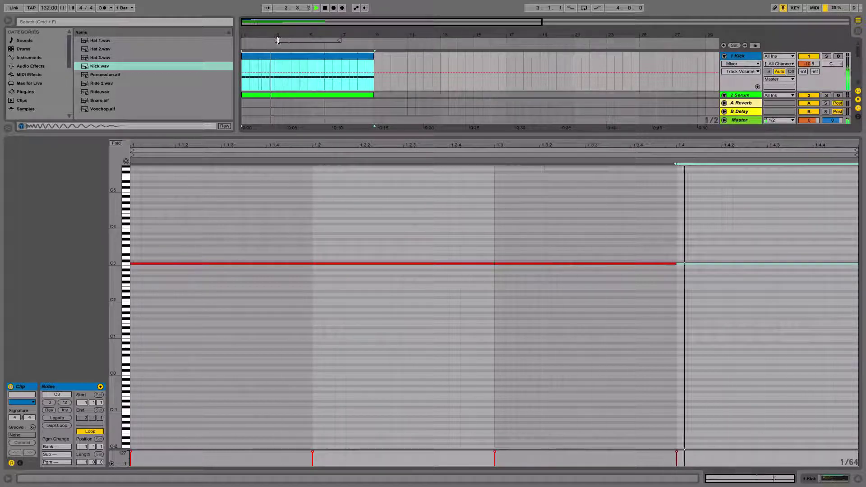
drag(278, 41, 242, 41)
drag(343, 40, 374, 42)
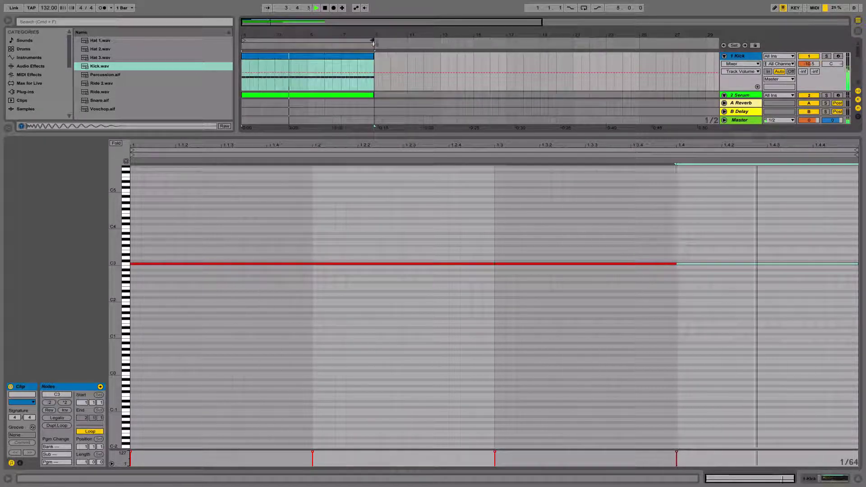
right_click(374, 43)
click(397, 52)
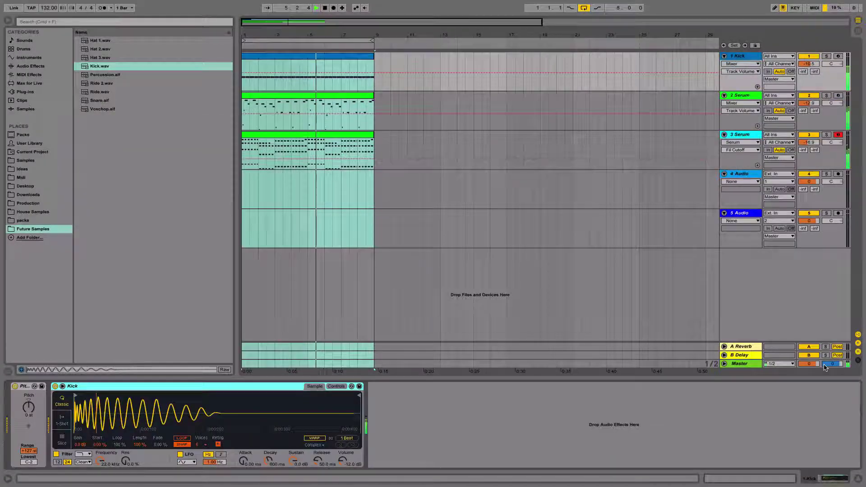
Step: Rebalance the levels by setting the Kick track to -9.6 dB and the second track's Serum to -14.6 dB
click(819, 473)
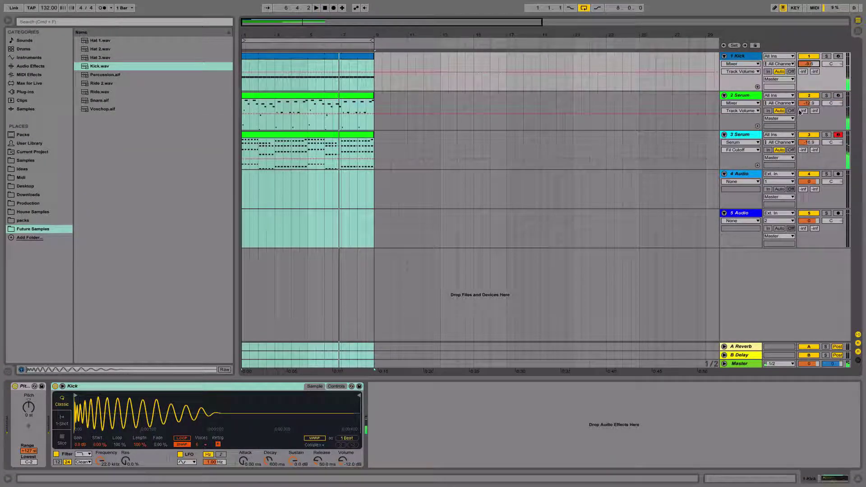
click(746, 99)
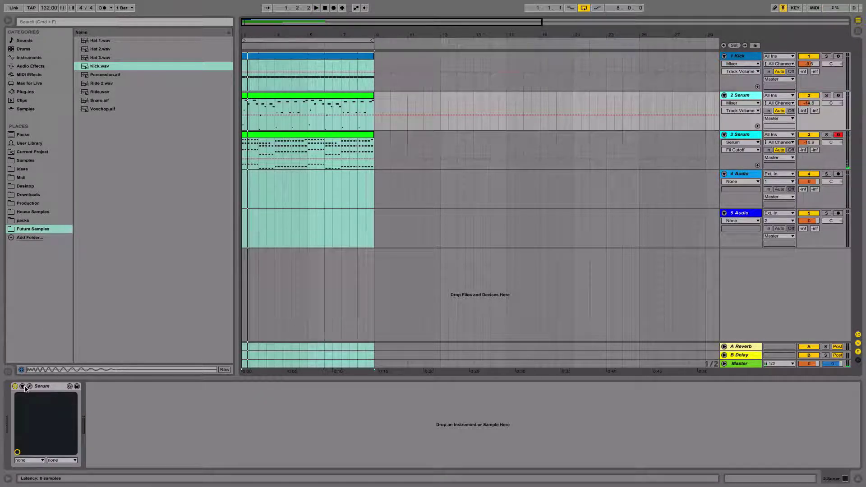
Step: Enable Reverb in the effects of the second track's Serum and set its wet mix to 28%
click(30, 387)
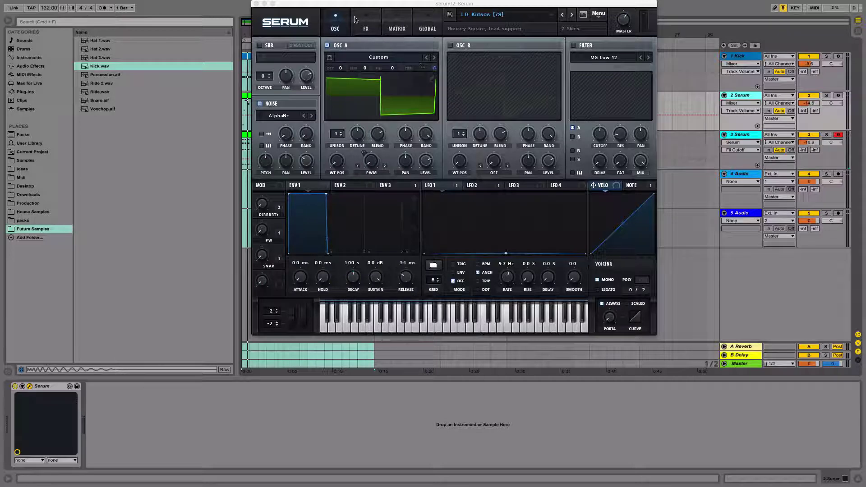
click(361, 22)
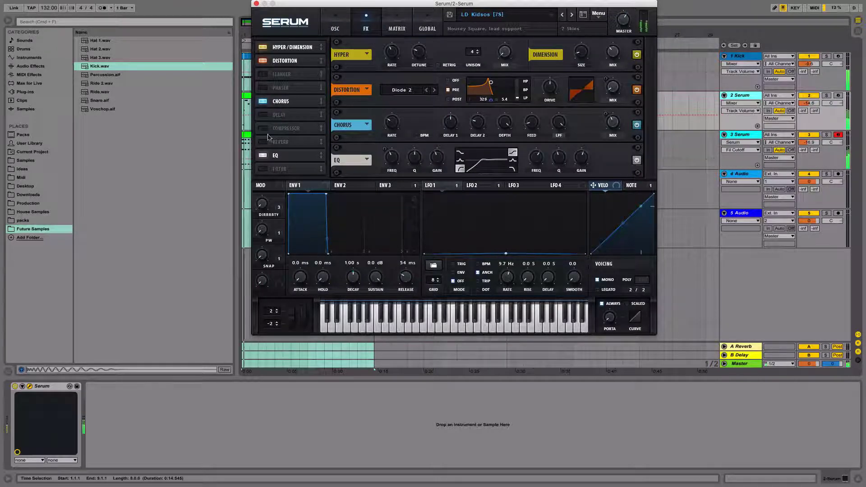
click(291, 142)
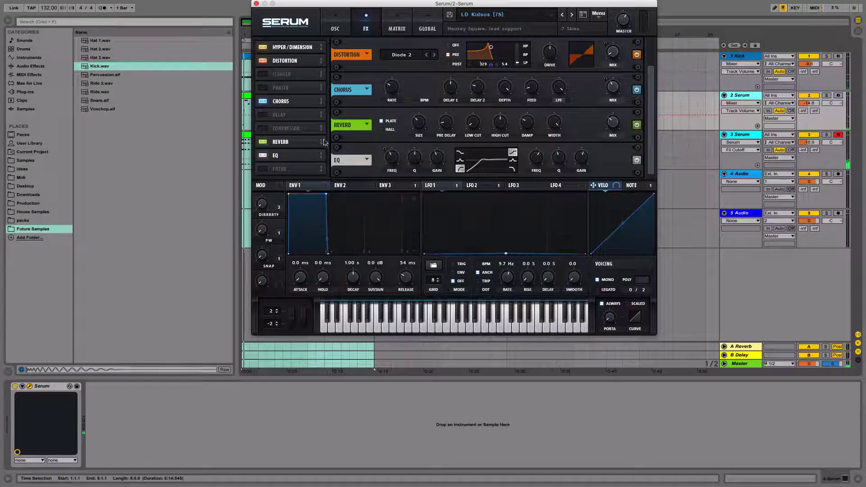
click(615, 130)
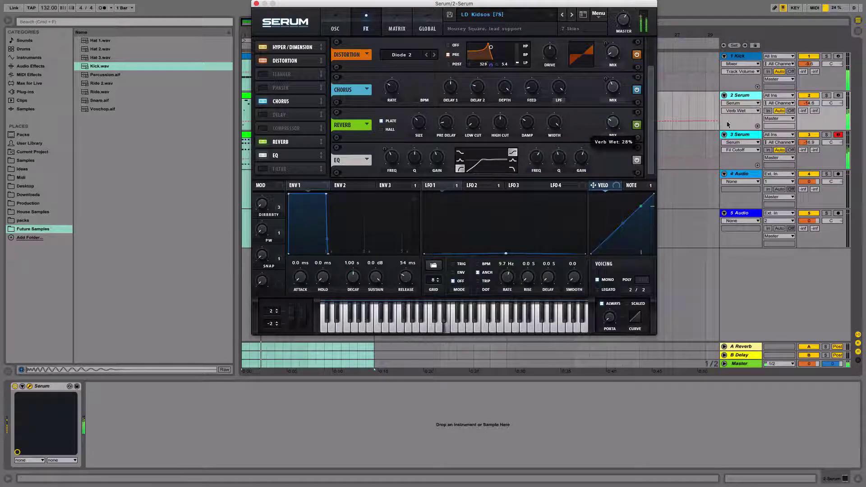
Step: Enable Delay in the second track's Serum with a 28% wet mix and lower the track volume to -17.5 dB
click(292, 117)
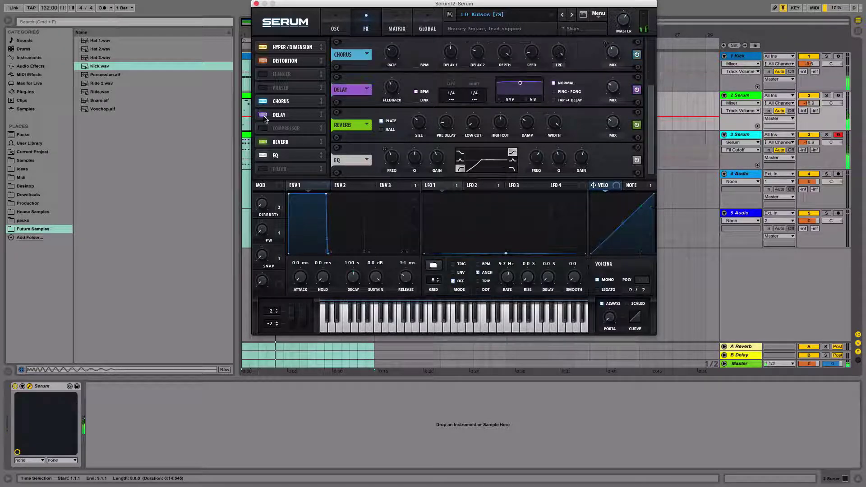
click(617, 90)
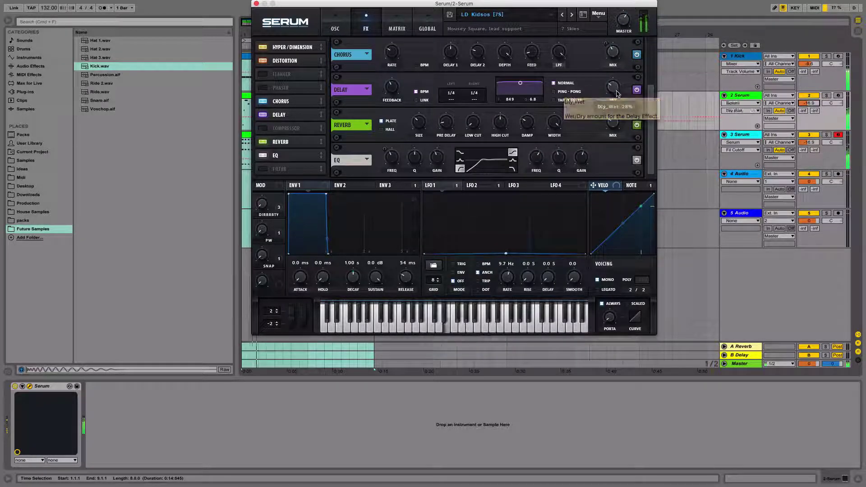
key(super+alt+p)
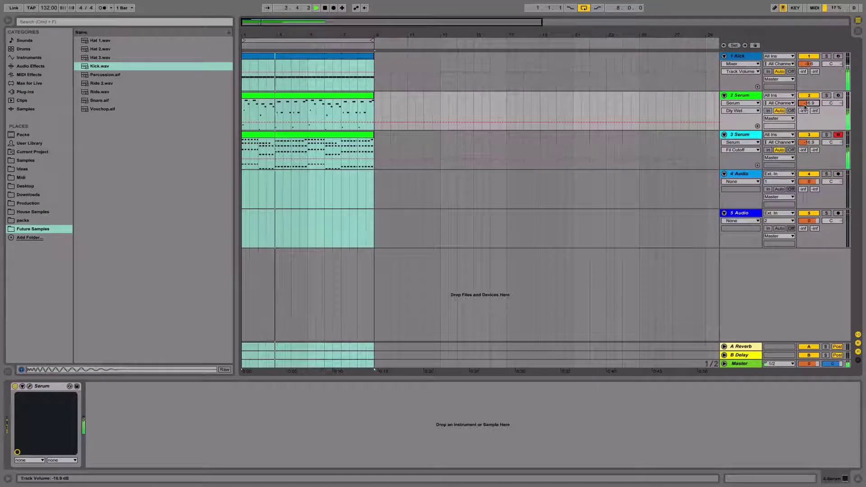
Step: Open the third track's Serum filter cutoff fully to 22050 Hz and set the track volume to -23.0 dB
click(717, 145)
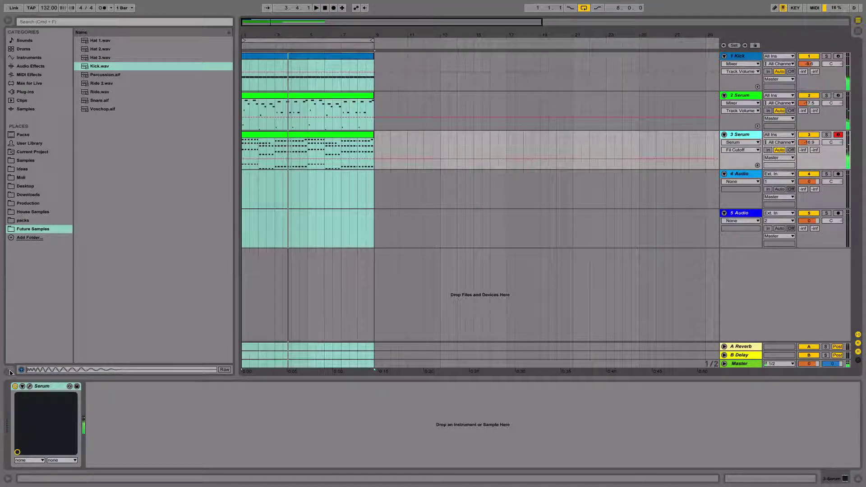
click(28, 387)
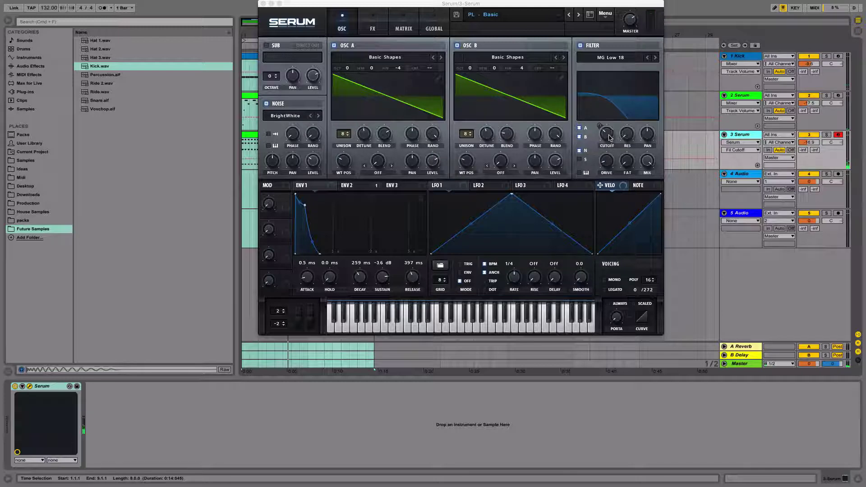
drag(609, 137, 629, 93)
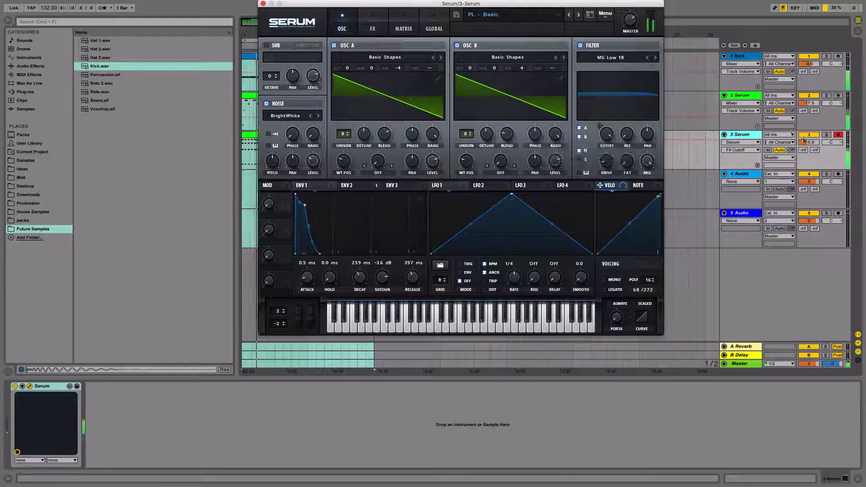
mouse_move(614, 136)
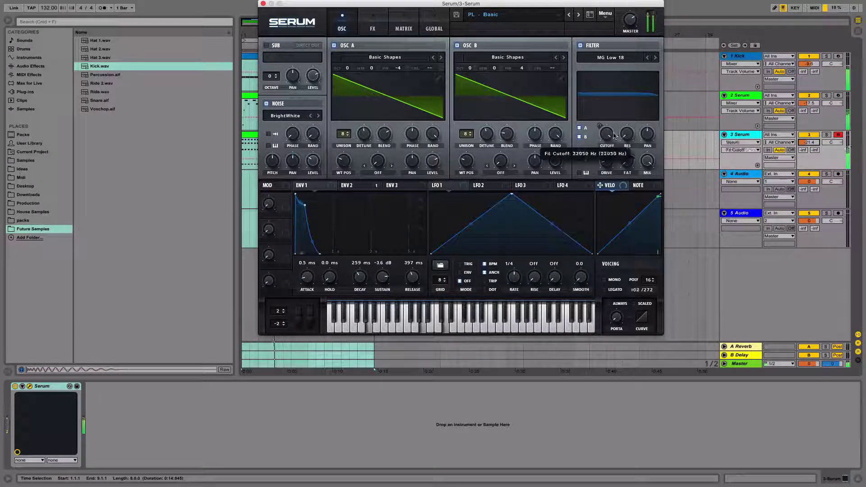
drag(806, 141, 806, 143)
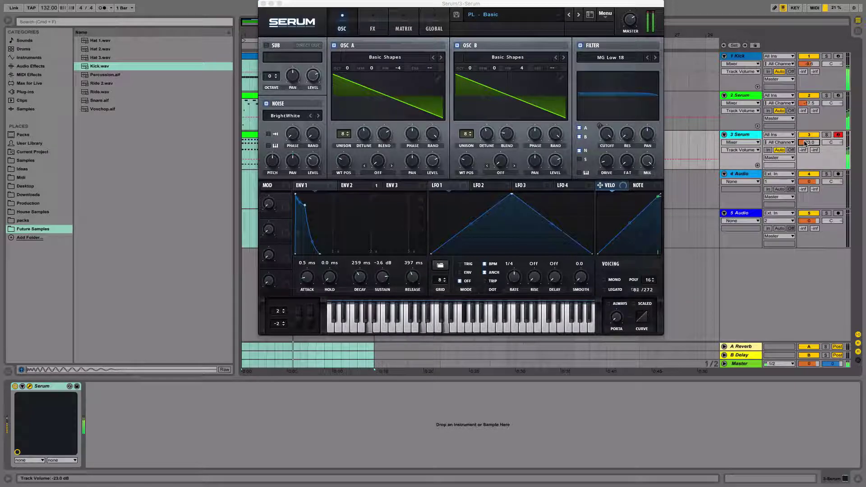
Step: Lower the third track's Serum filter cutoff to 341 Hz, then close the plug-in and stop playback
drag(607, 135, 607, 185)
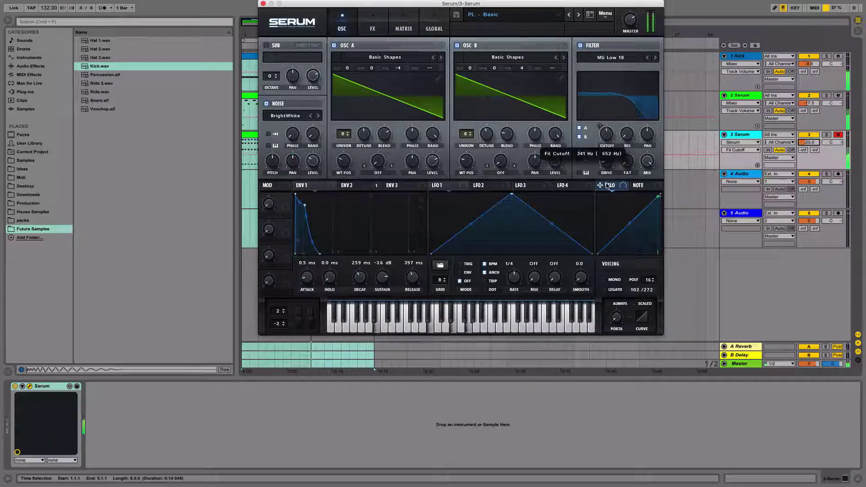
click(263, 4)
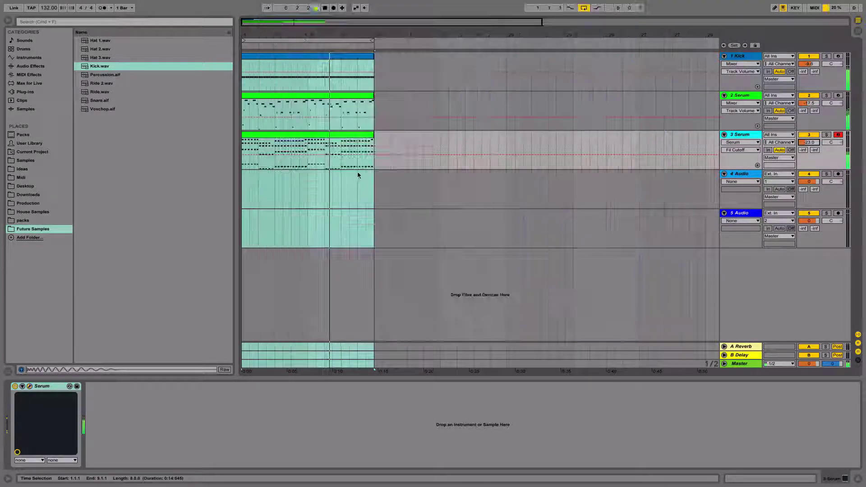
key(space)
Step: Insert a new MIDI track below the third track and load the Xfer Records Serum plug-in onto it
key(Up)
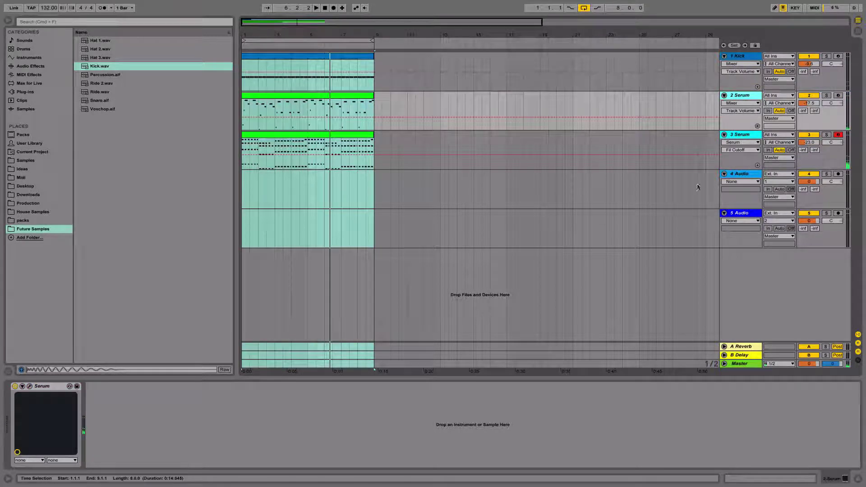
right_click(736, 138)
click(767, 206)
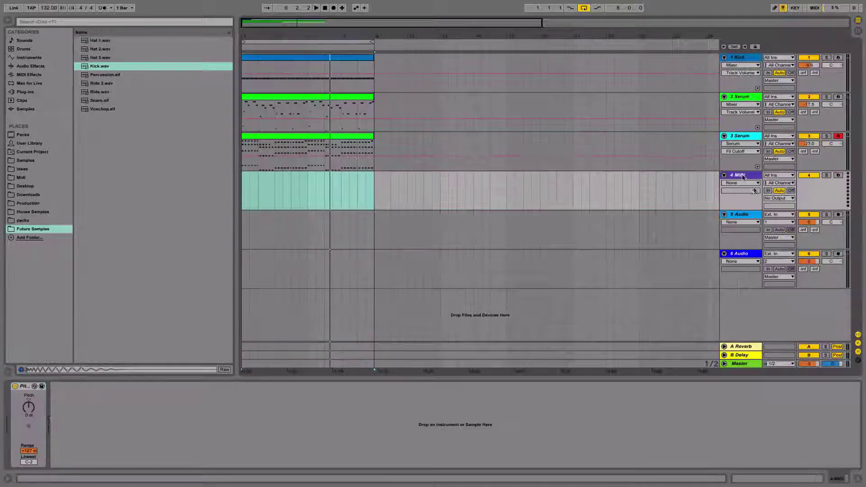
right_click(742, 176)
click(713, 158)
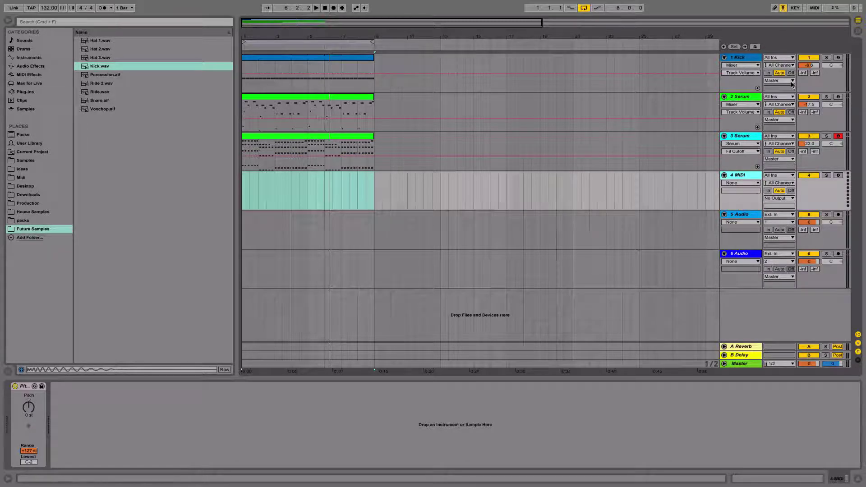
click(21, 92)
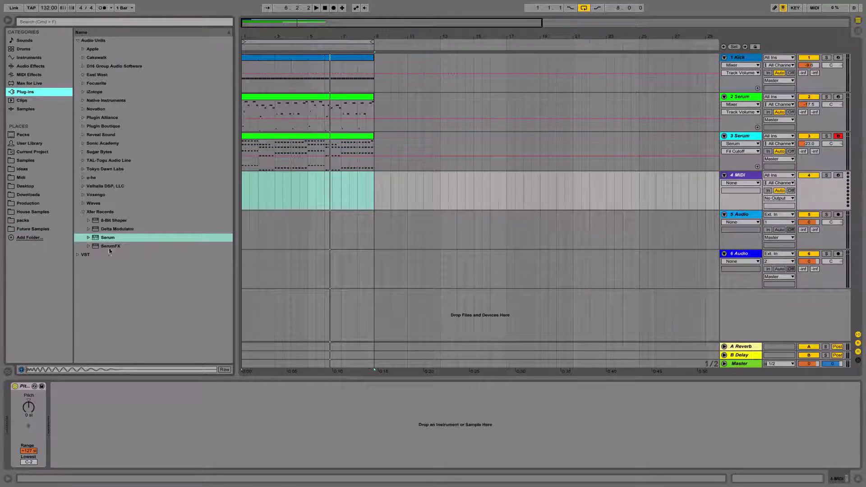
double_click(106, 239)
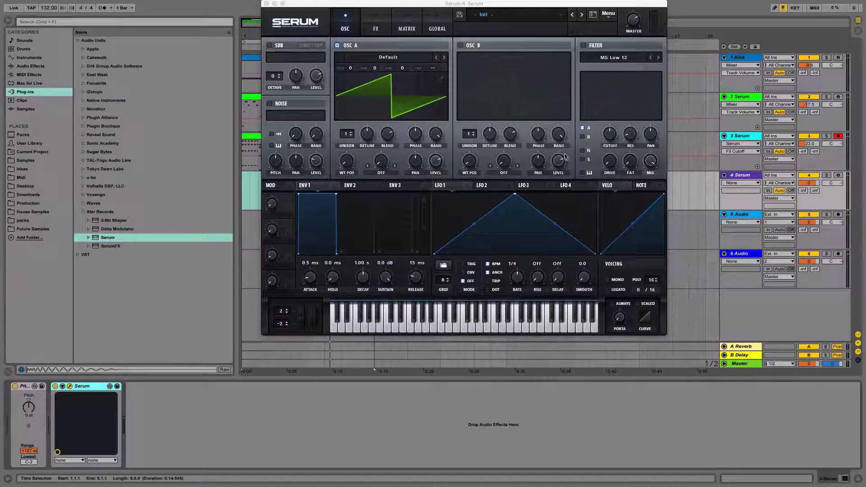
Step: Load the BS Simple Psymon [PROTO] preset from the Trance Presets folder into the new Serum
click(607, 14)
click(622, 49)
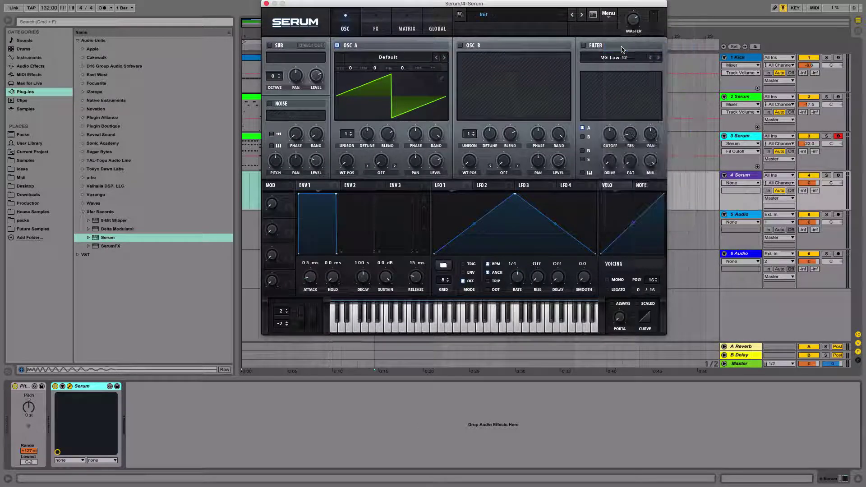
click(462, 16)
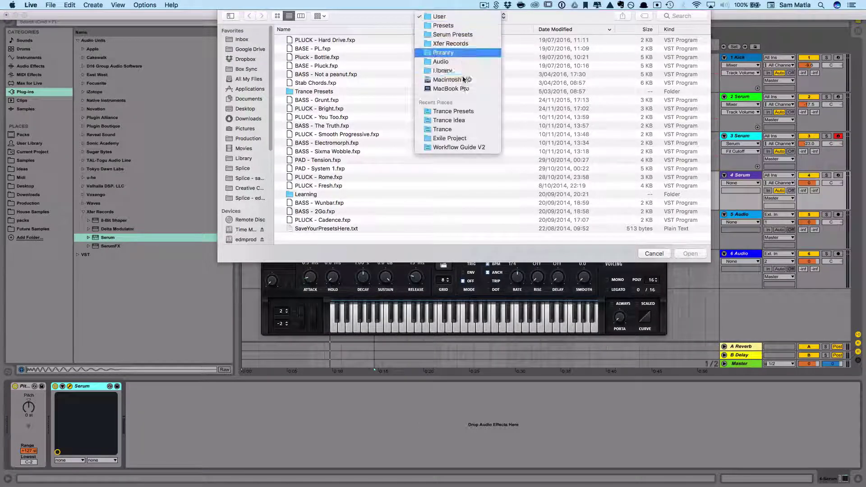
click(463, 111)
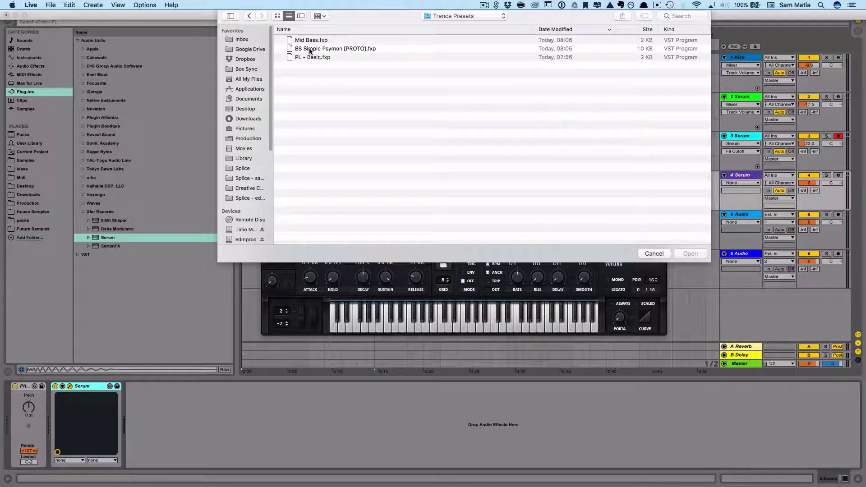
click(311, 49)
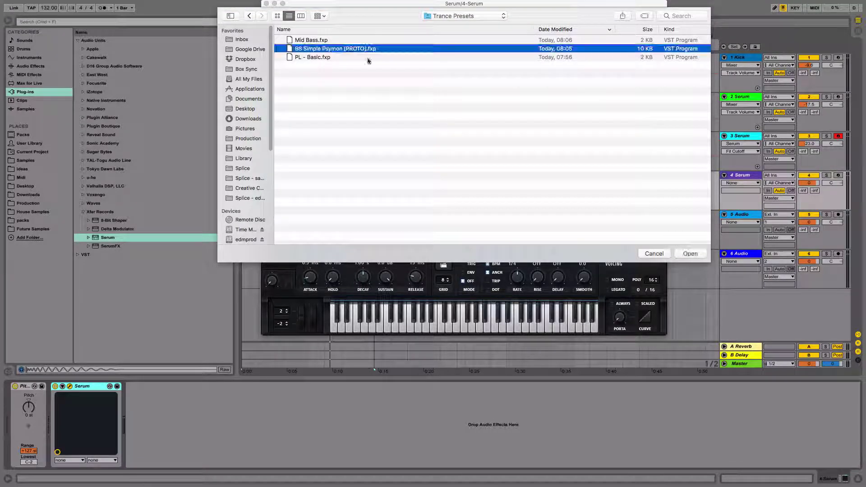
double_click(332, 49)
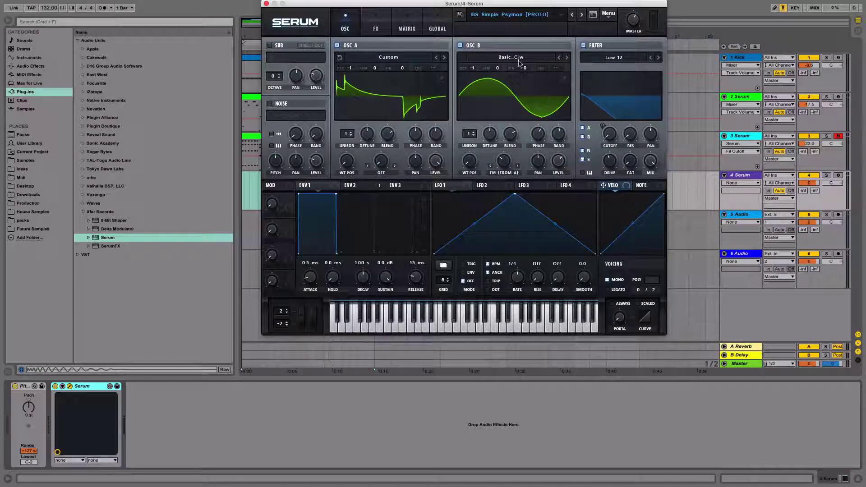
Step: Move the Serum window clear of the track controls and lower the new bass track's volume to -9.4 dB
drag(611, 4, 555, 93)
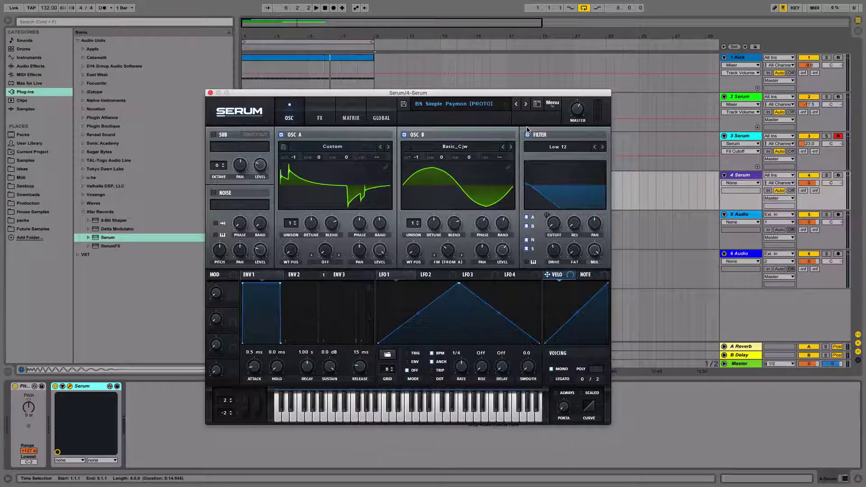
drag(809, 183, 809, 187)
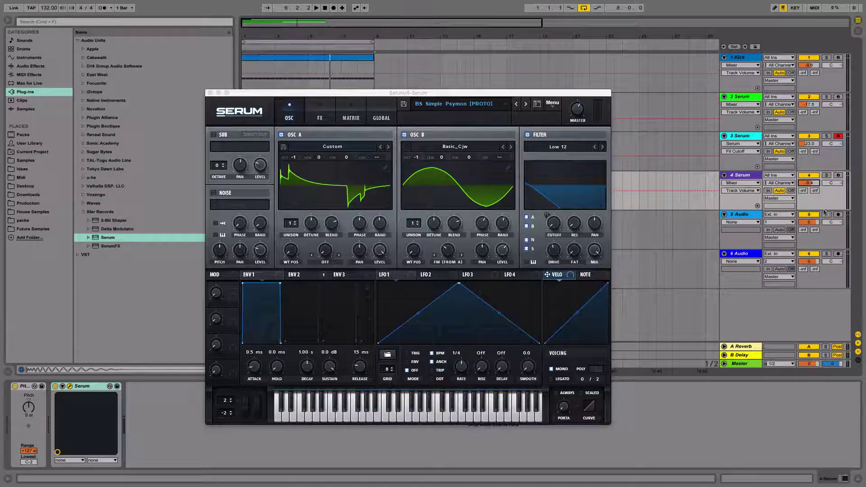
Step: Audition the bass in a lower octave, reduce the fourth track's volume to -15.7 dB, and close the Serum window
key(a)
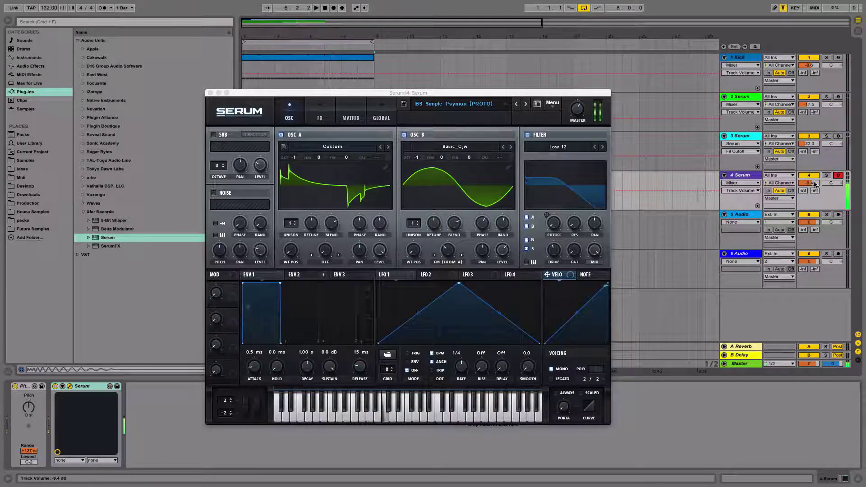
key(z)
key(z)
key(a)
key(x)
key(a)
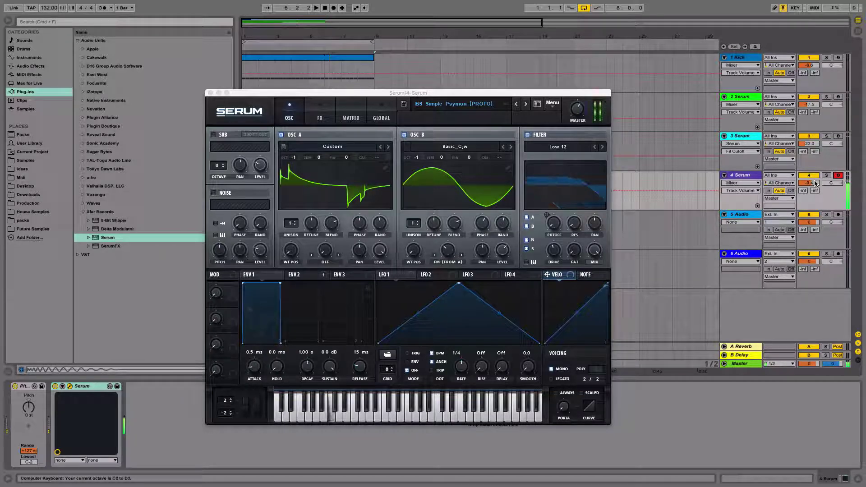
key(a)
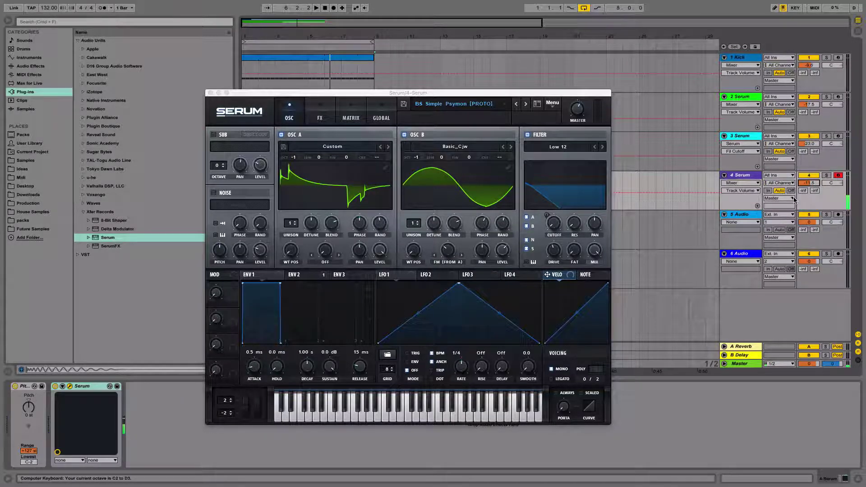
key(a)
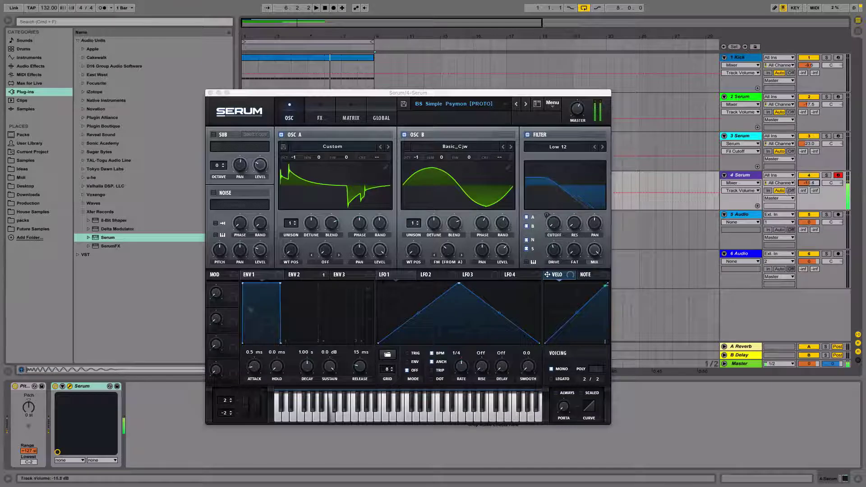
click(210, 93)
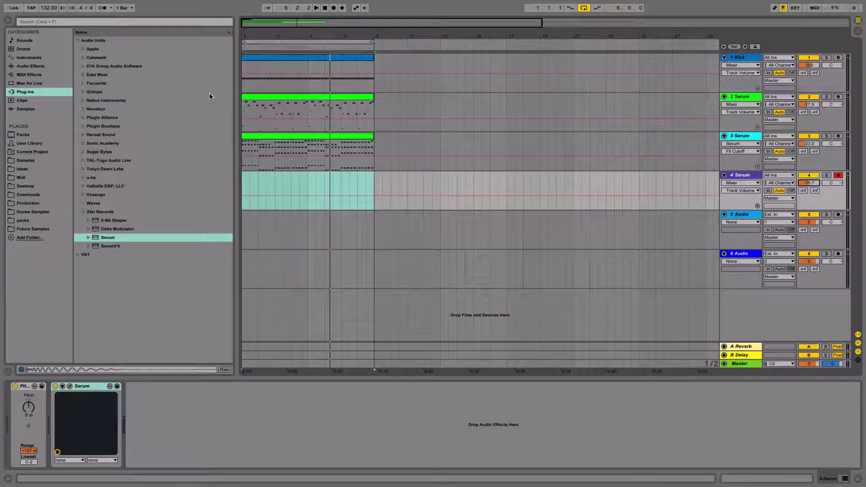
Step: Copy the third track's MIDI clip to the start of the fourth track and open its notes for editing
click(275, 142)
key(super+c)
click(242, 193)
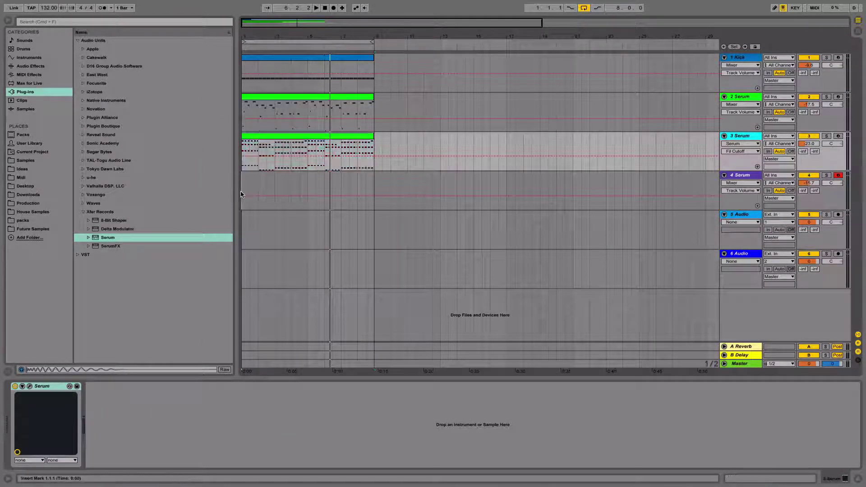
key(super+v)
key(shift+Tab)
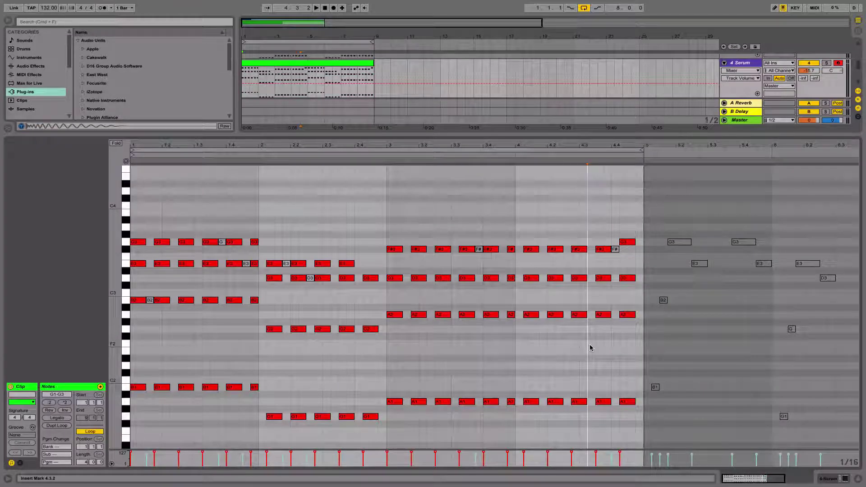
Step: Add a sixteenth-length B1 note at 1.1.3, duplicate it to 1.1.4, and play the result
key(super+a)
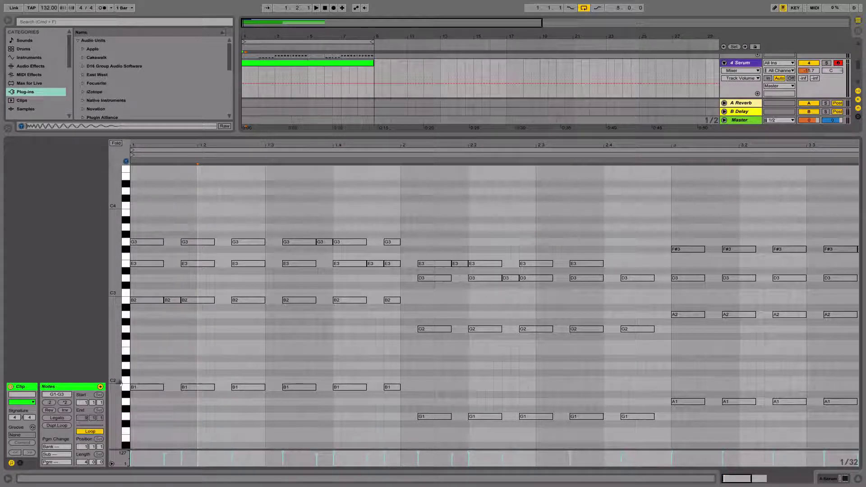
double_click(124, 388)
click(125, 389)
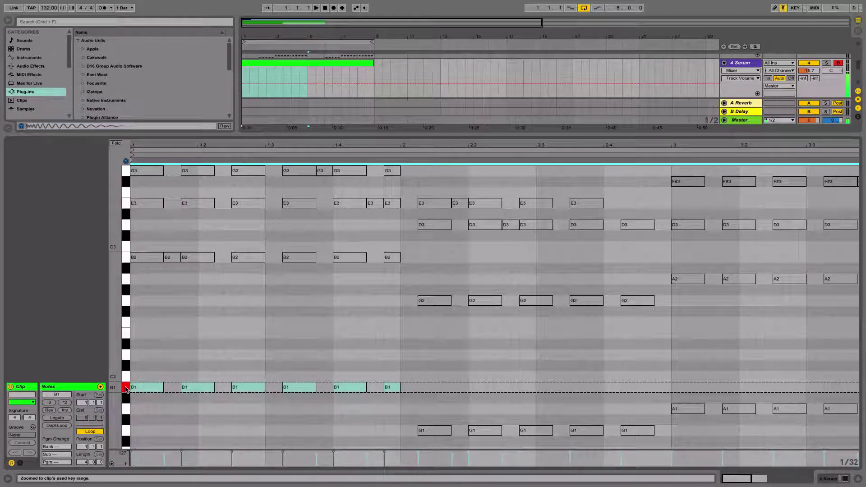
scroll(126, 391, down, 4)
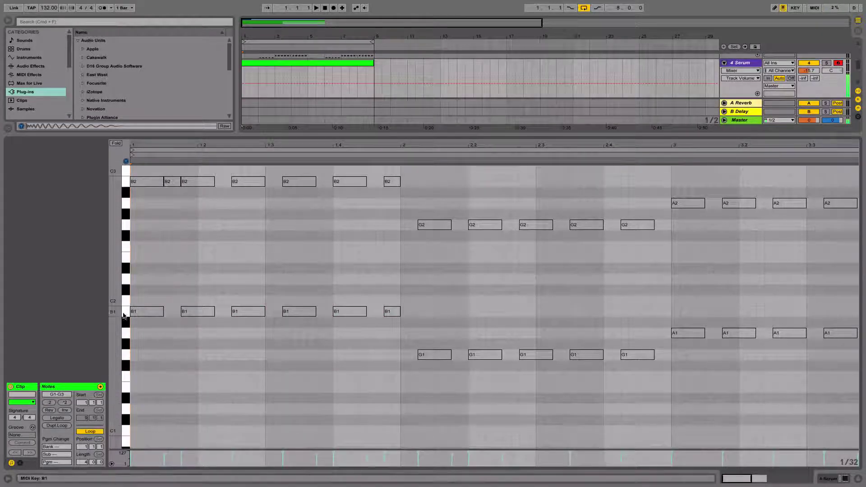
double_click(170, 311)
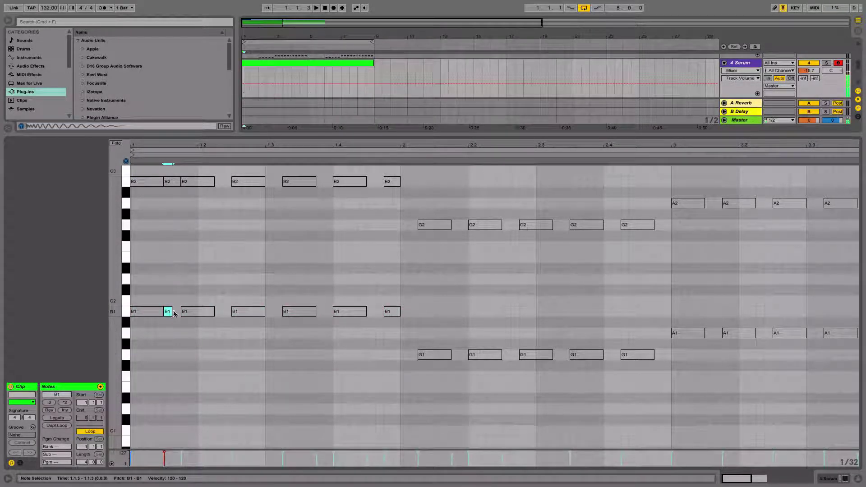
drag(172, 312, 180, 312)
key(super+d)
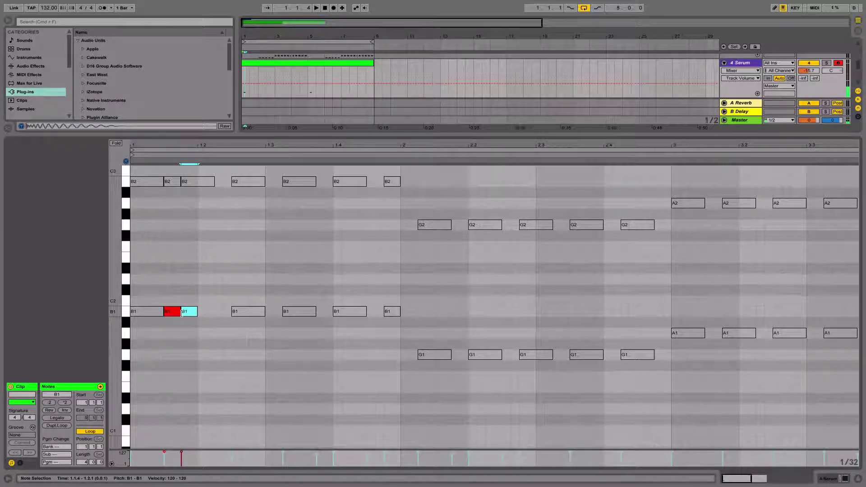
key(space)
scroll(201, 334, up, 4)
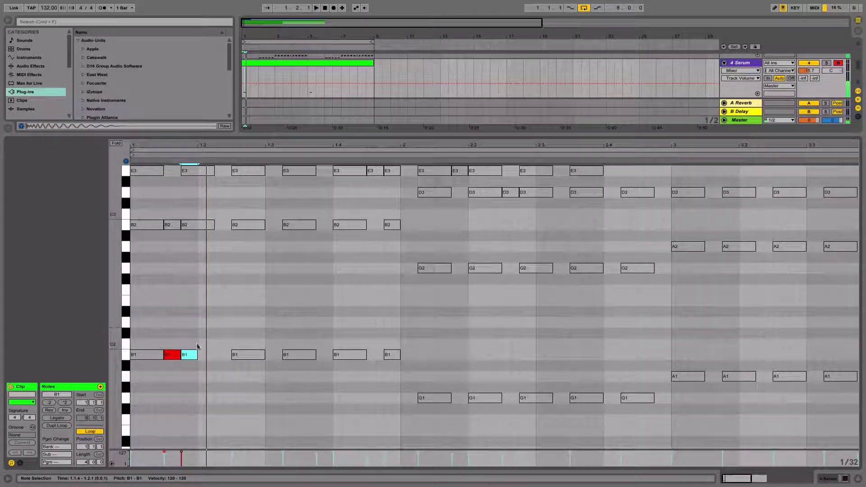
Step: Add B1 sixteenths at 1.2.2 and 1.2.3, plus a copy at 1.2.4 raised an octave to B2, and audition them
double_click(219, 354)
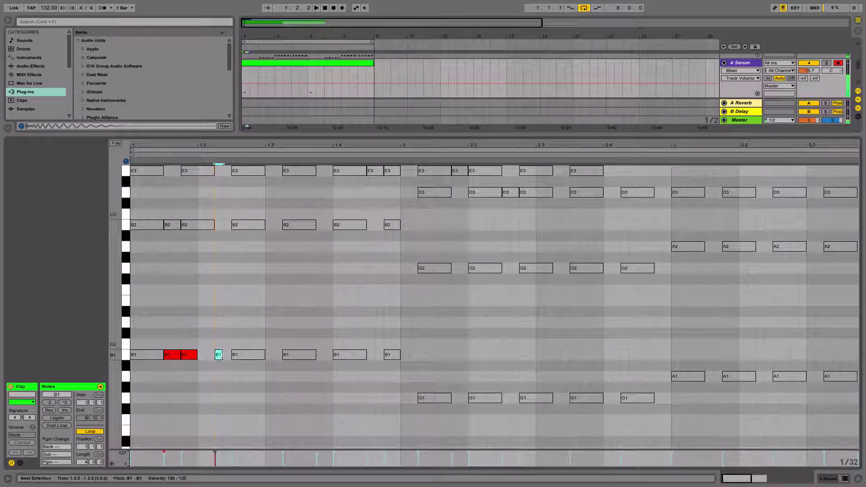
key(super+d)
scroll(266, 336, up, 2)
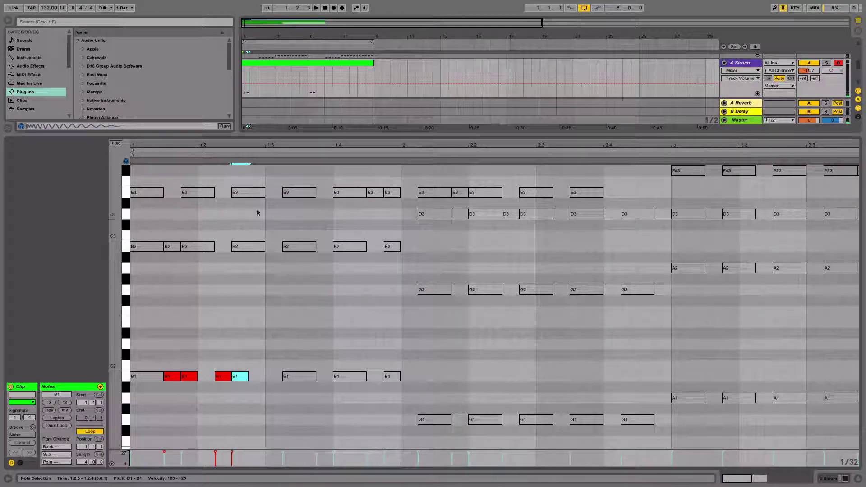
key(super+d)
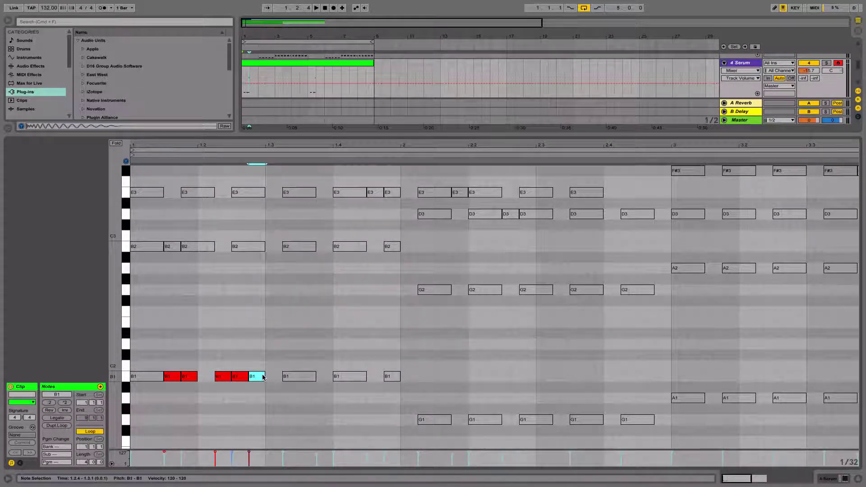
key(shift+Up)
key(space)
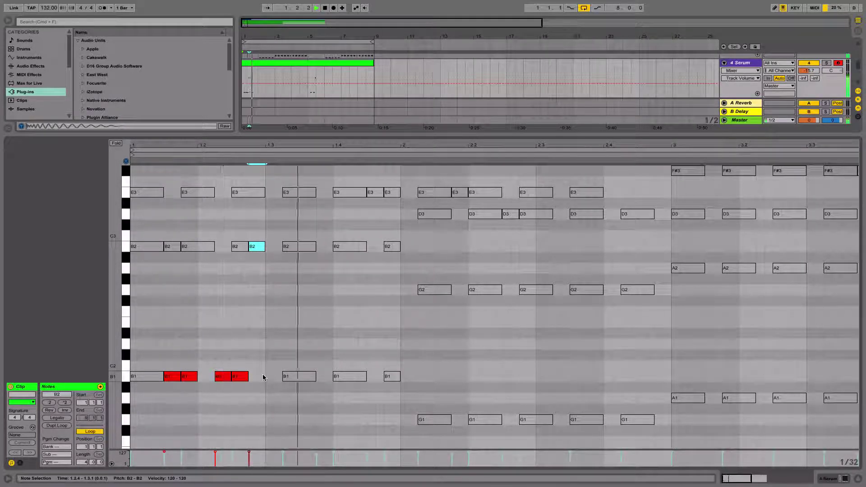
key(space)
Step: Duplicate the B1 and B2 notes of the first two beats into beats three and four, and play the bar
drag(267, 384, 81, 242)
key(ctrl+d)
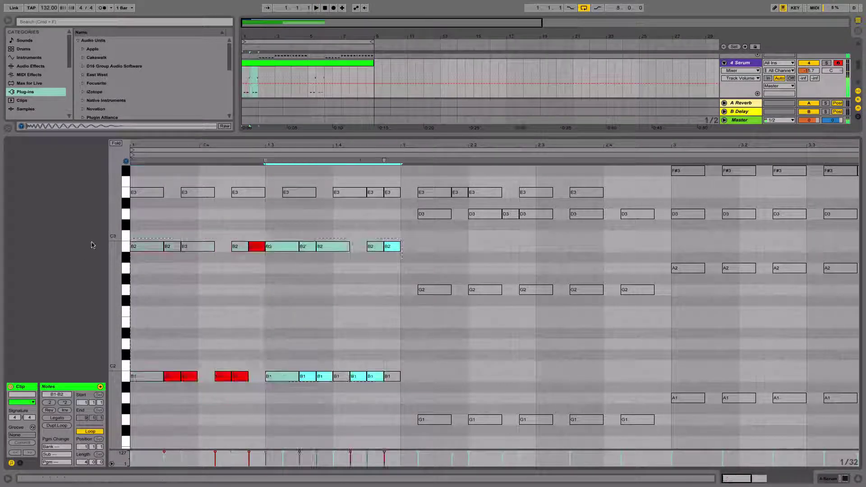
key(space)
click(351, 299)
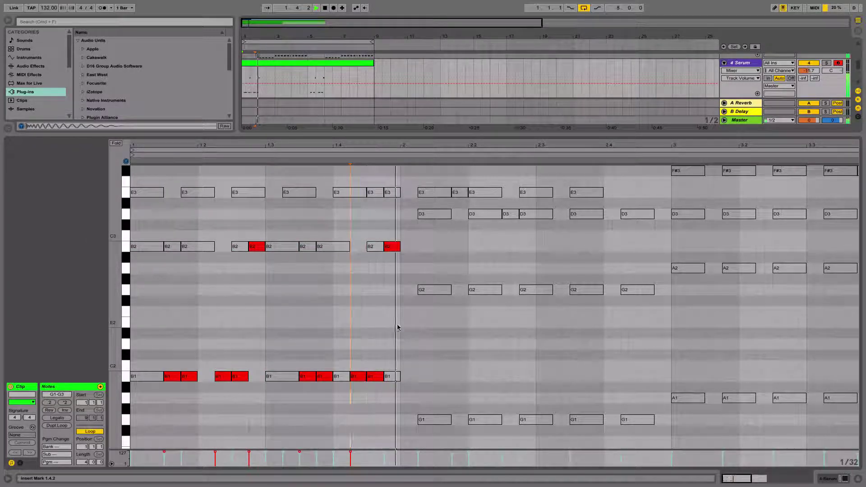
key(space)
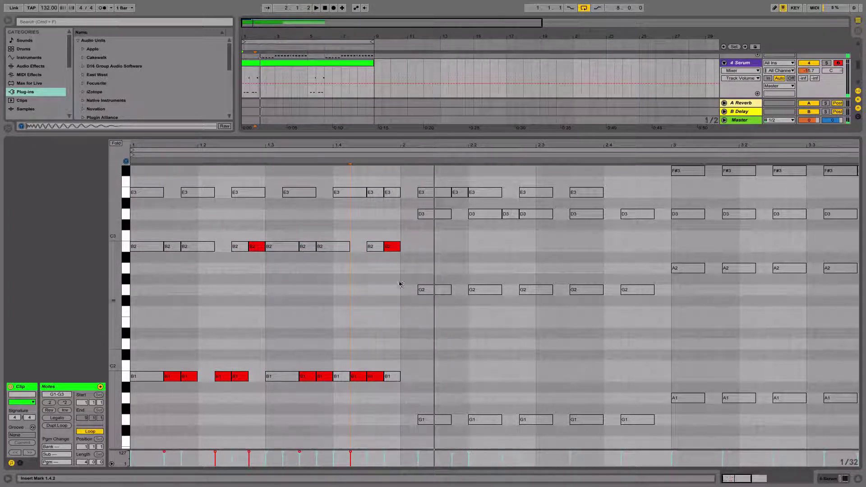
Step: Delete all the copied chord notes in bars 2 to 4 of the bass clip
key(minus)
key(minus)
key(minus)
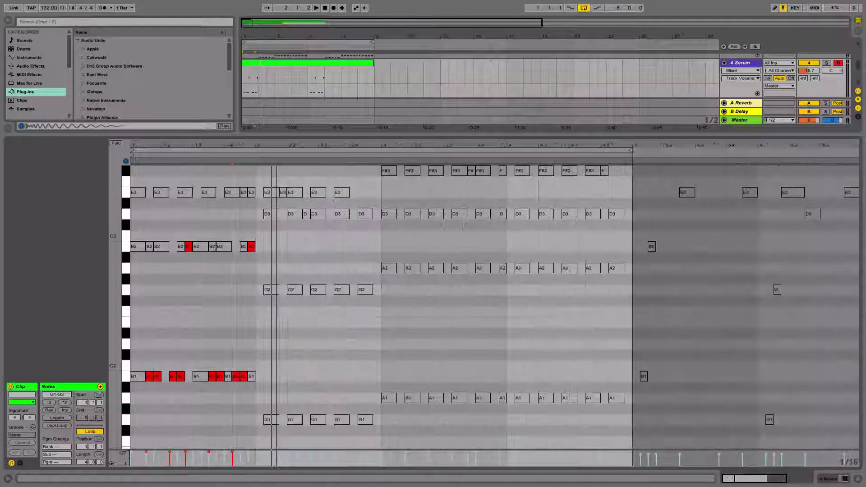
scroll(317, 284, up, 2)
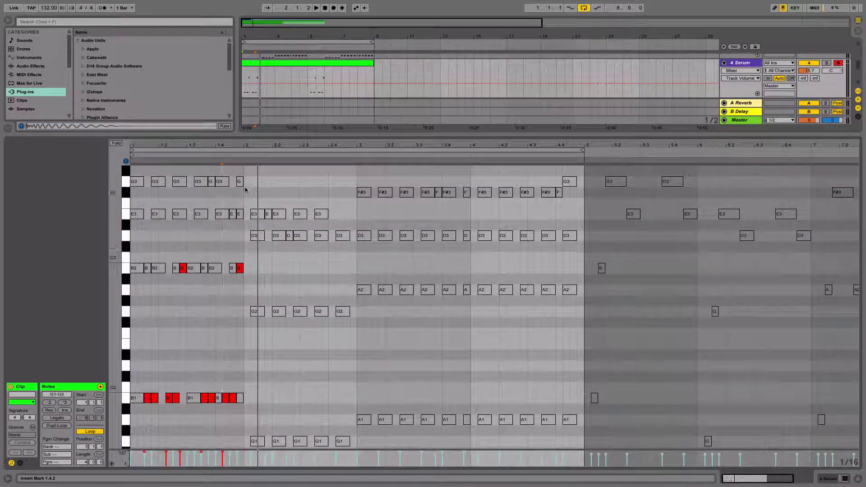
drag(247, 178, 583, 478)
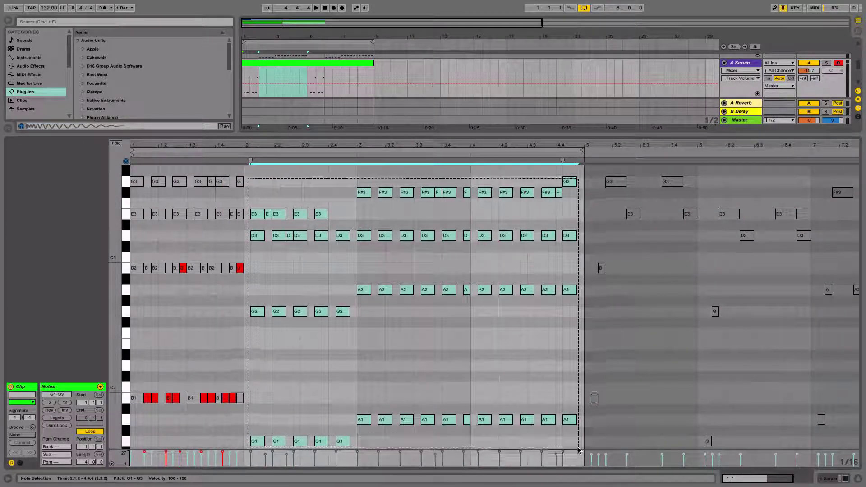
key(Delete)
Step: Remove the leftover B1 note at 1.4.4, the extra upper notes in beats three and four, and all remaining G3 and E3 notes
double_click(240, 398)
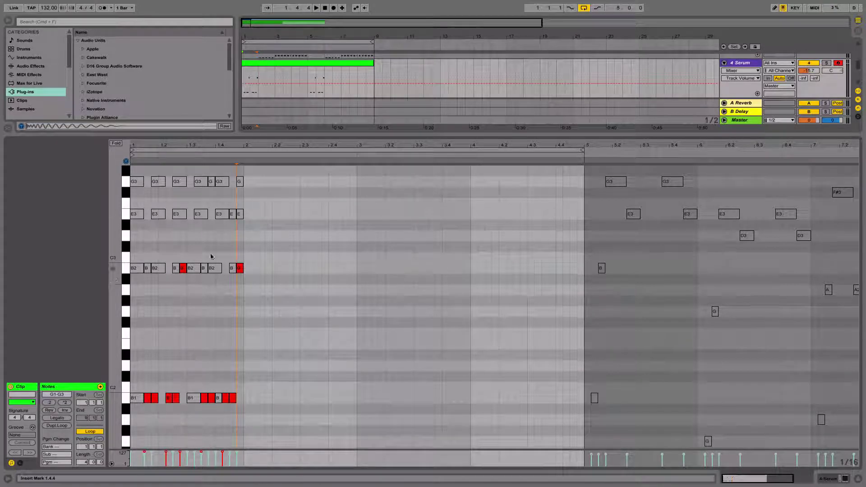
click(198, 181)
drag(190, 186, 231, 281)
key(Delete)
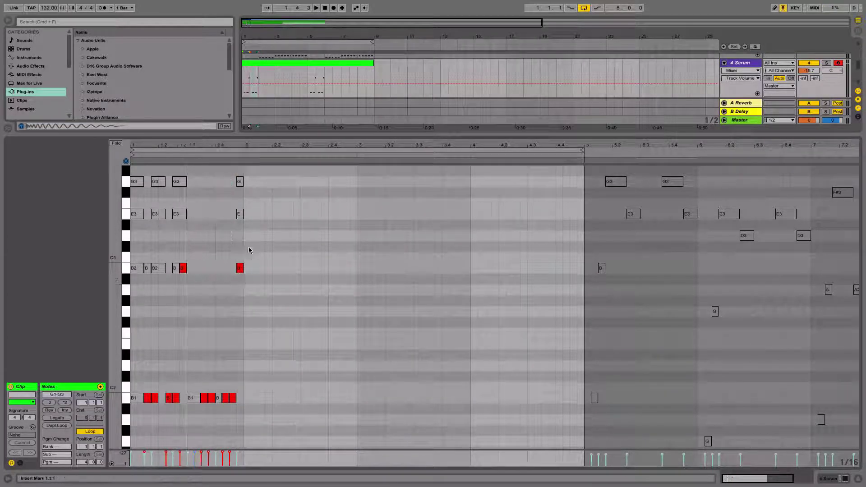
drag(271, 232, 131, 164)
key(Delete)
Step: Delete the leftover B2 notes in the first two beats and the original B1 notes at 1.1, 1.3 and 1.4
drag(180, 276, 89, 273)
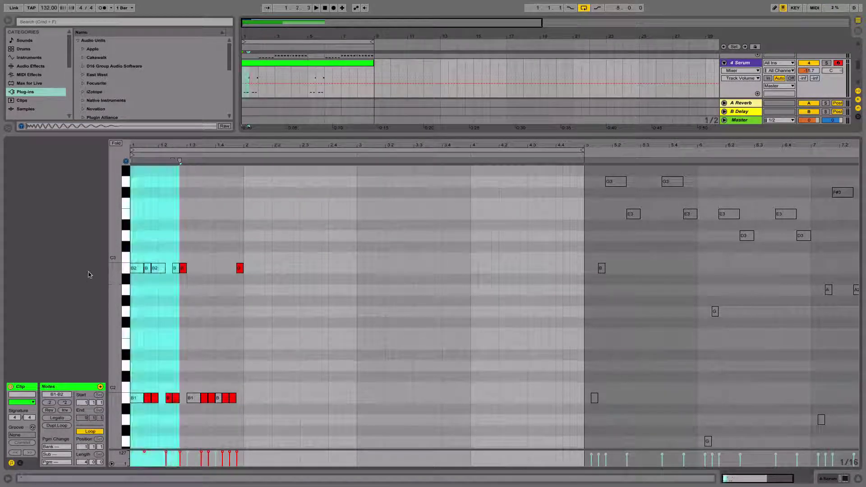
click(160, 268)
key(Delete)
click(174, 268)
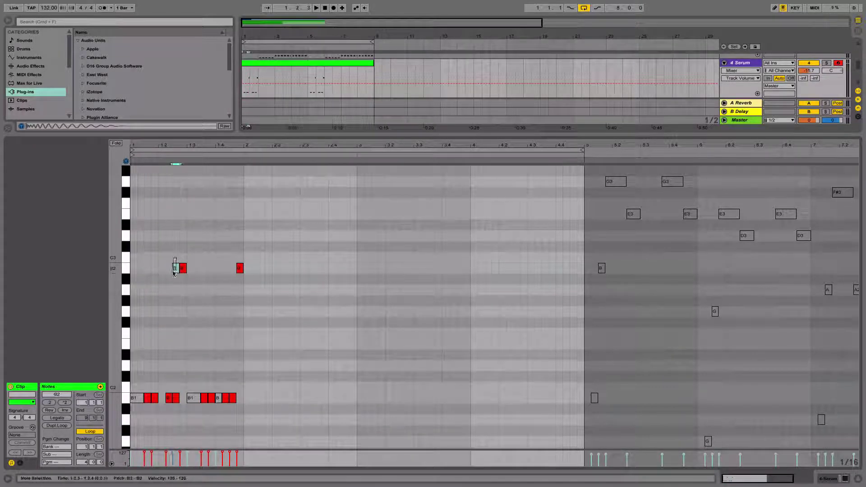
key(Delete)
click(193, 398)
key(Delete)
click(218, 398)
key(Delete)
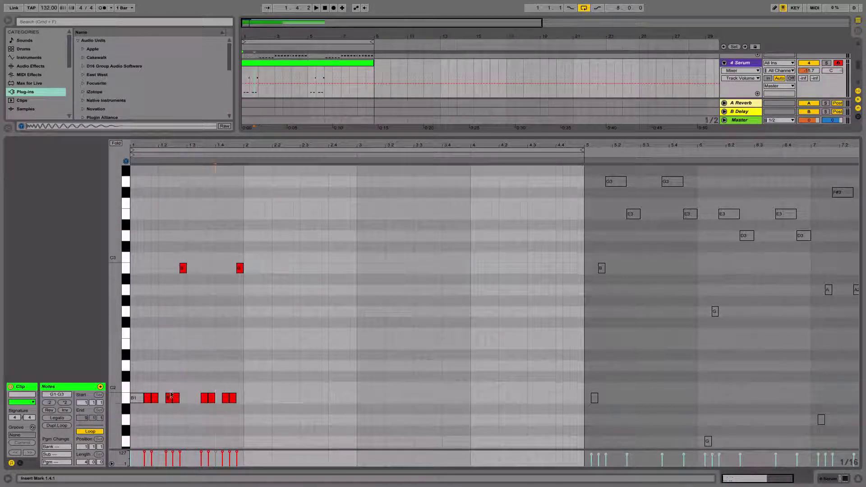
click(136, 398)
key(Delete)
Step: Duplicate the one-bar bass pattern into bar 2 and transpose the copy down four semitones to G
drag(240, 399, 3, 169)
key(super+d)
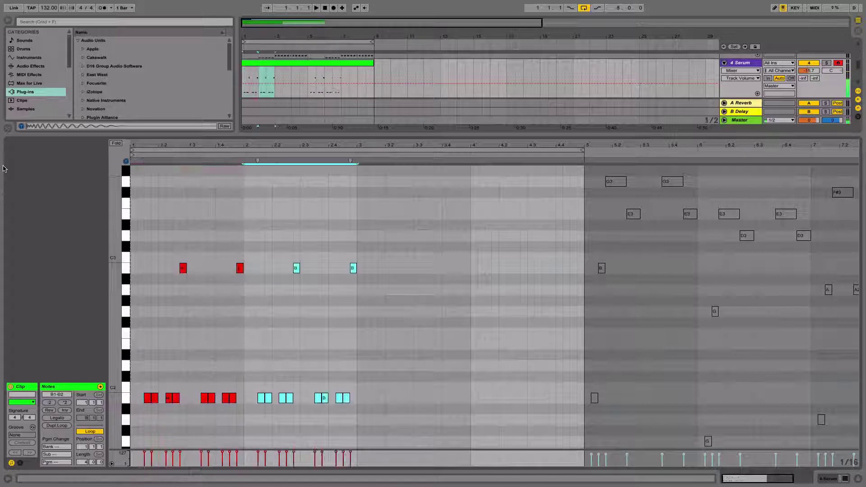
key(Down)
key(Down)
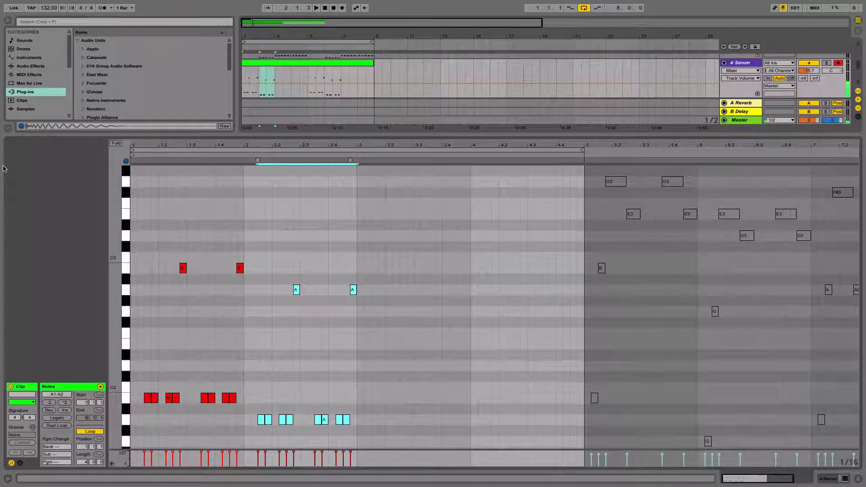
key(Down)
key(Down)
Step: Duplicate the G pattern into bar 3, transpose it up two semitones to A, and repeat it in bar 4
key(super+d)
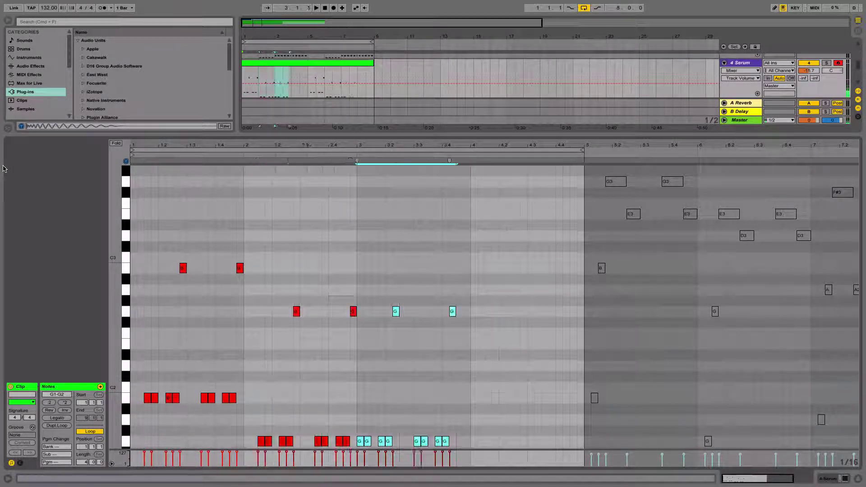
key(Up)
key(Up)
key(super+d)
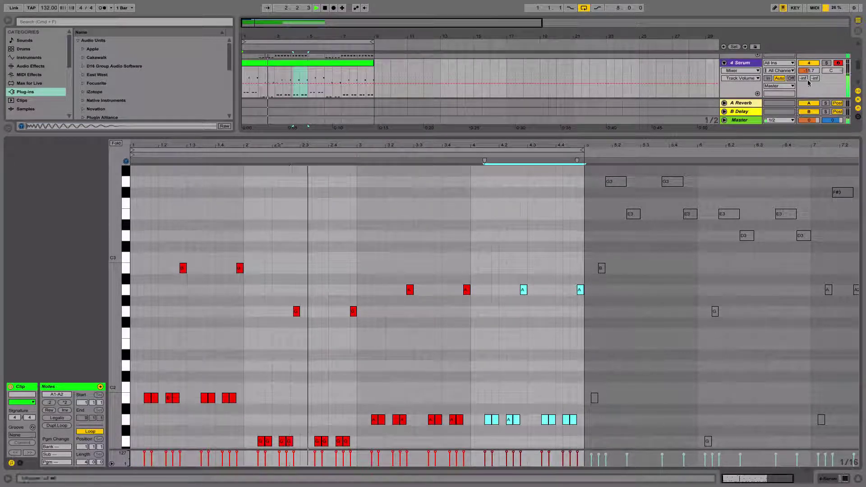
Step: Switch from the note editor to the track's devices, solo the bass track, and lower its volume to -19.4 dB
drag(810, 71, 814, 74)
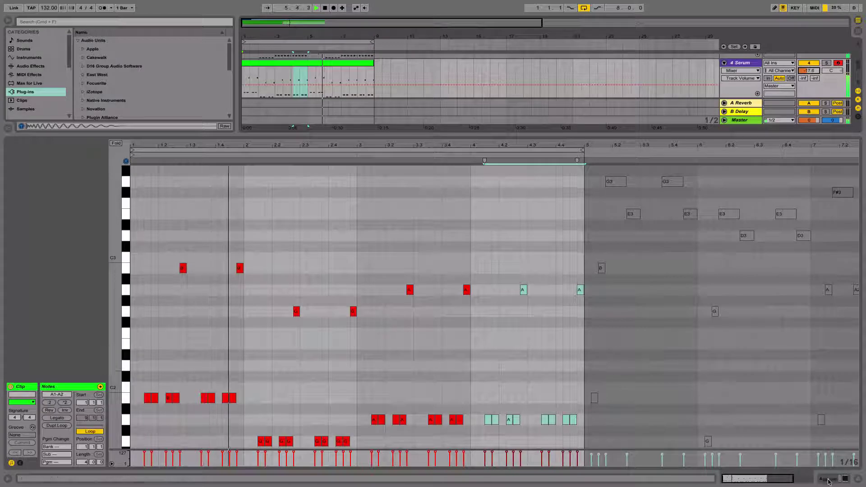
key(shift+Tab)
click(826, 175)
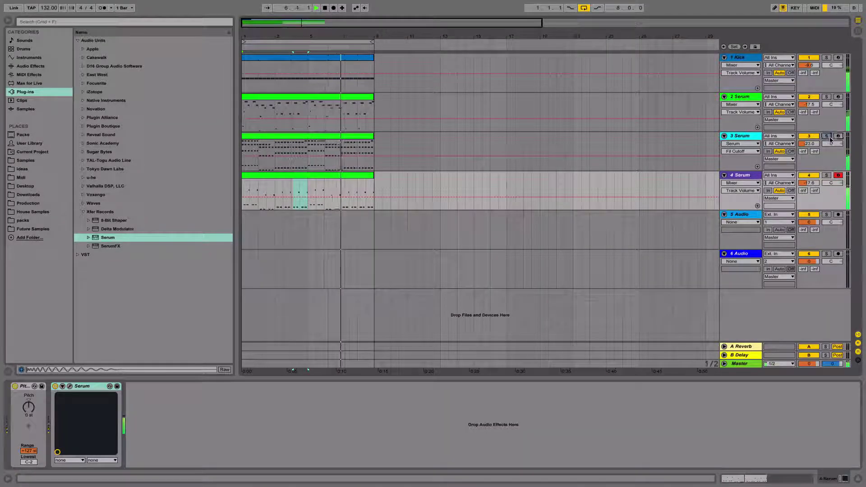
drag(817, 184, 818, 188)
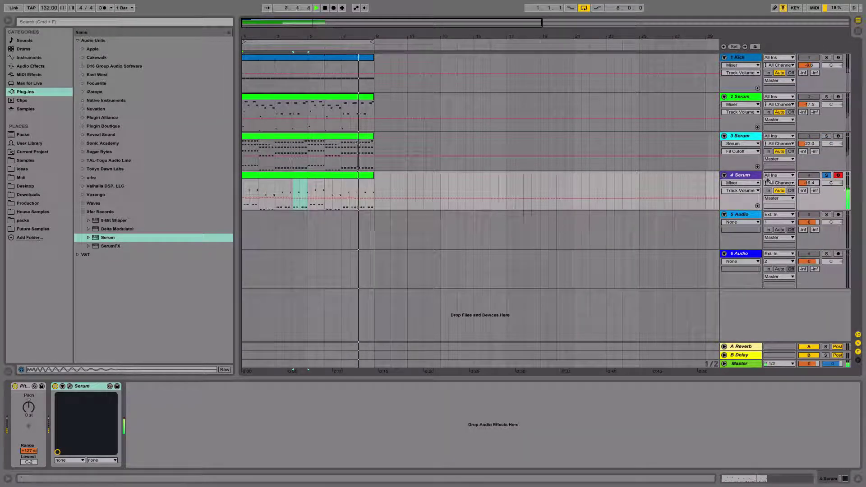
Step: In the bass track's Serum, change the filter type to Low 18 and set the Env 2 modulation of the filter cutoff to 70
click(72, 387)
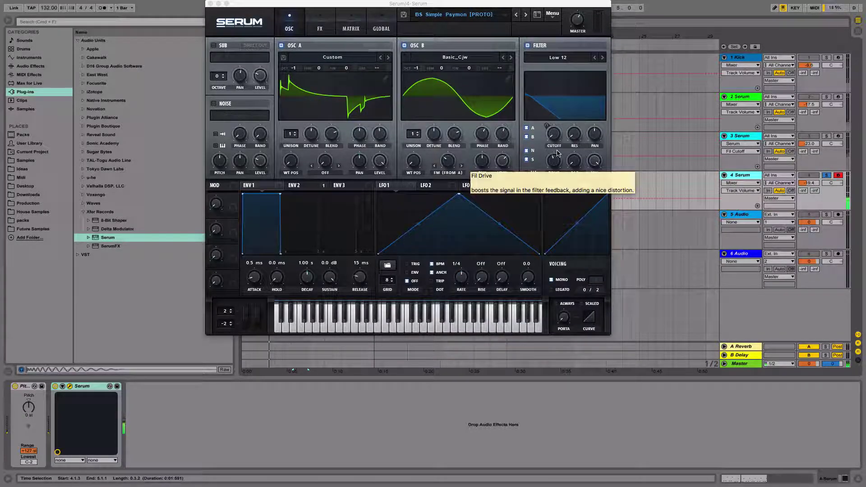
click(603, 57)
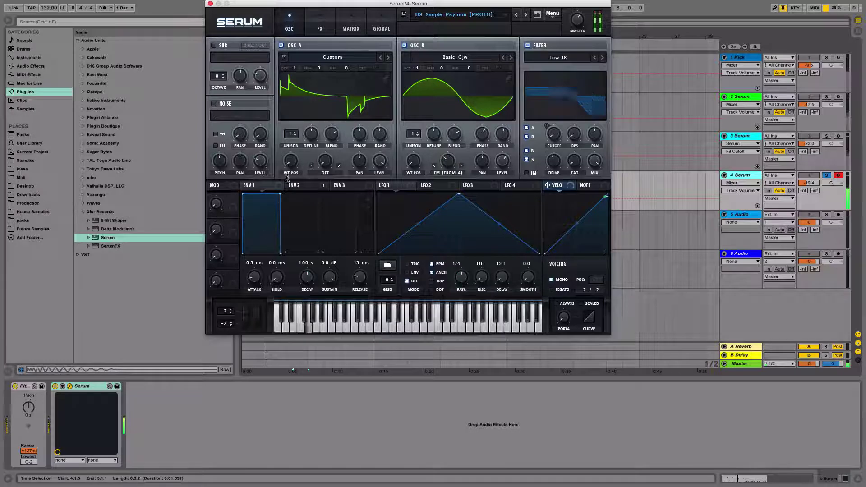
click(298, 186)
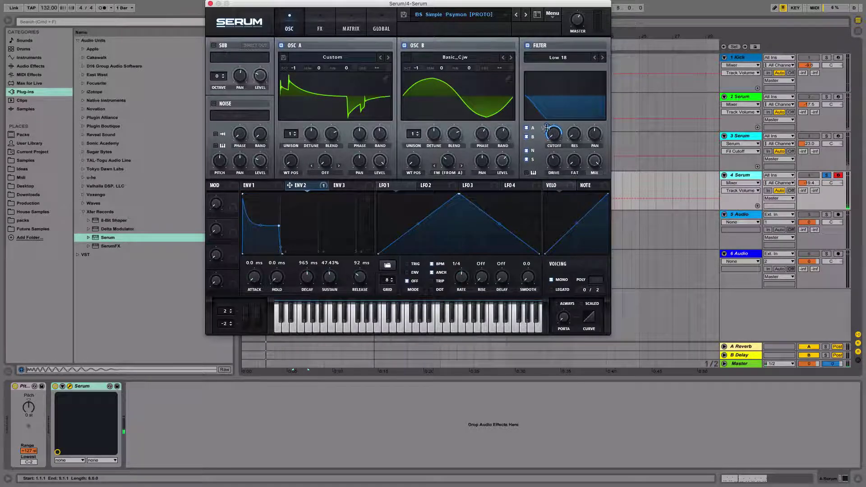
drag(547, 129, 546, 131)
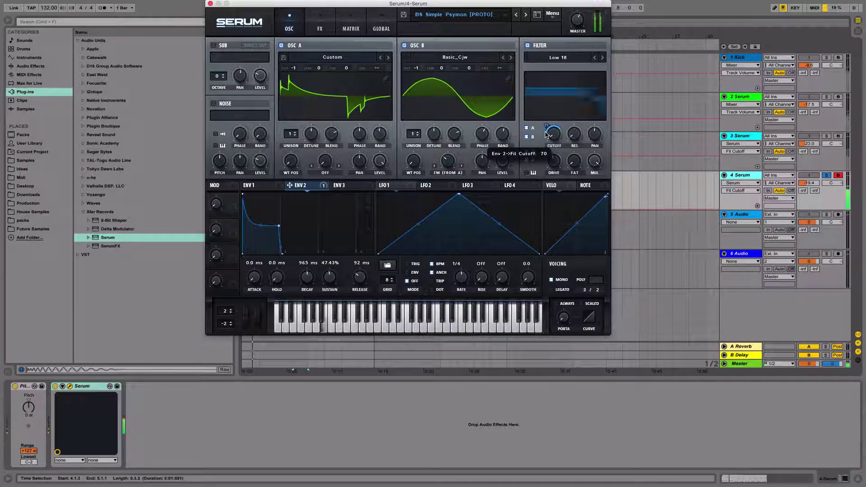
click(211, 4)
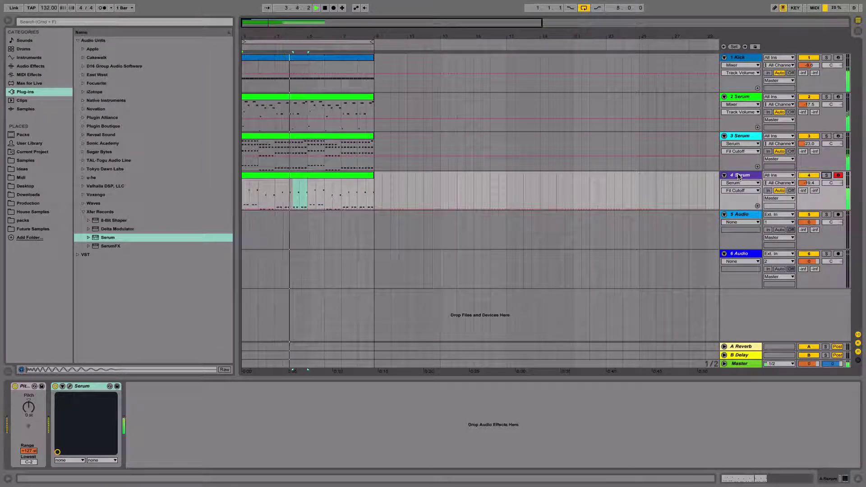
key(space)
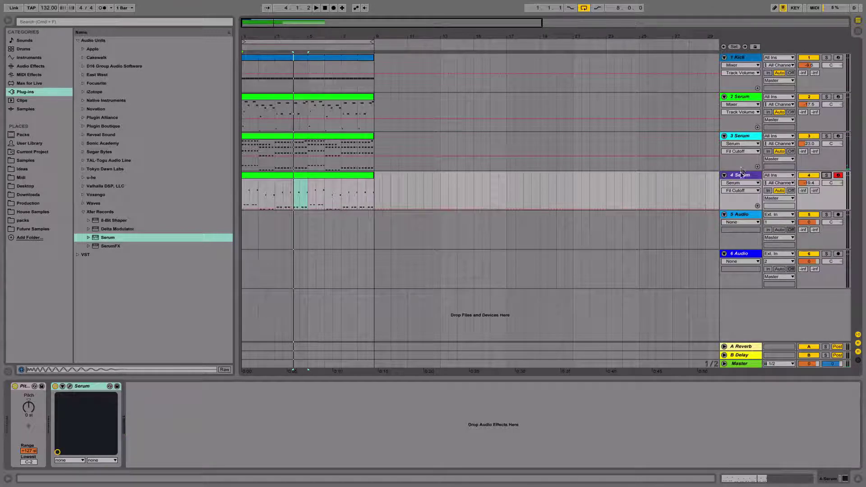
right_click(742, 172)
click(758, 247)
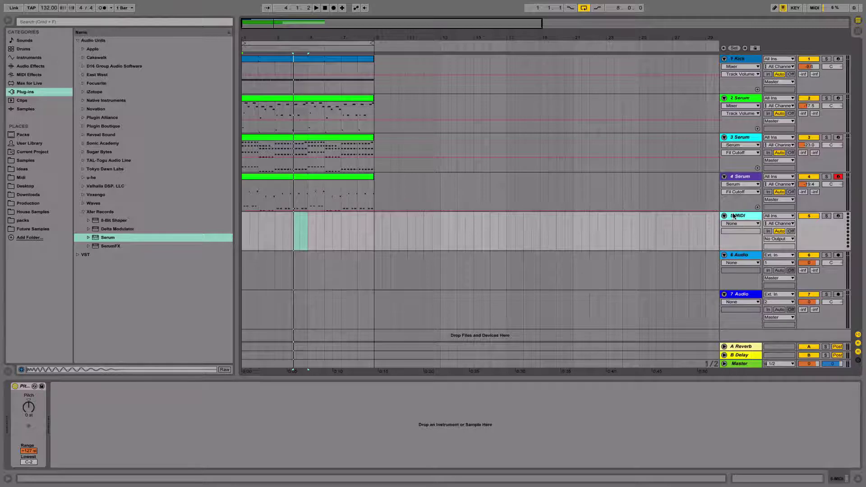
key(Delete)
Step: Duplicate the Serum bass track and load the Mid Bass preset from the Trance Presets folder into the copy's Serum
click(752, 178)
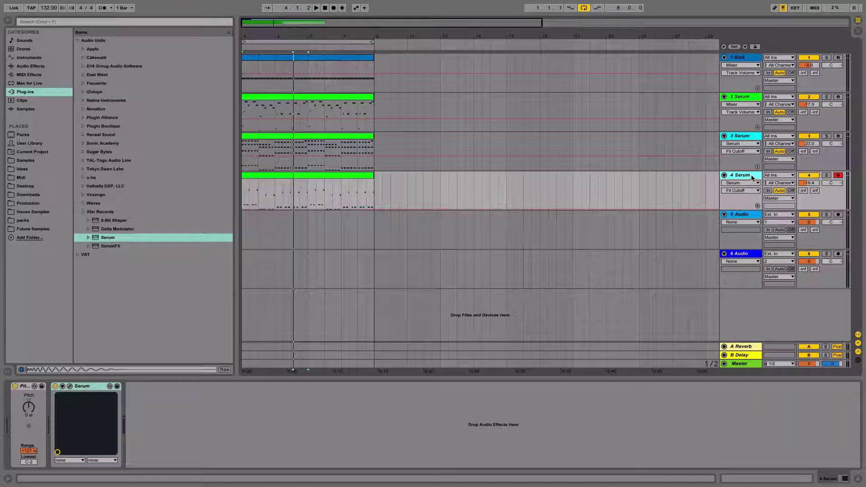
key(super+d)
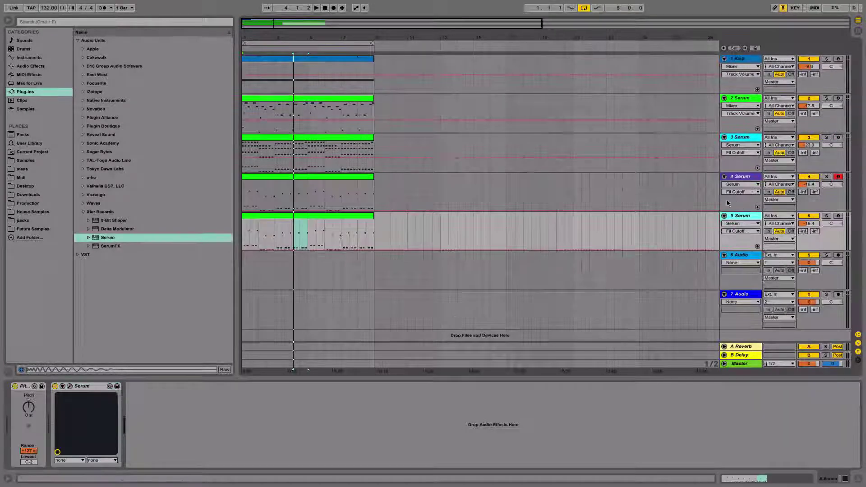
click(70, 387)
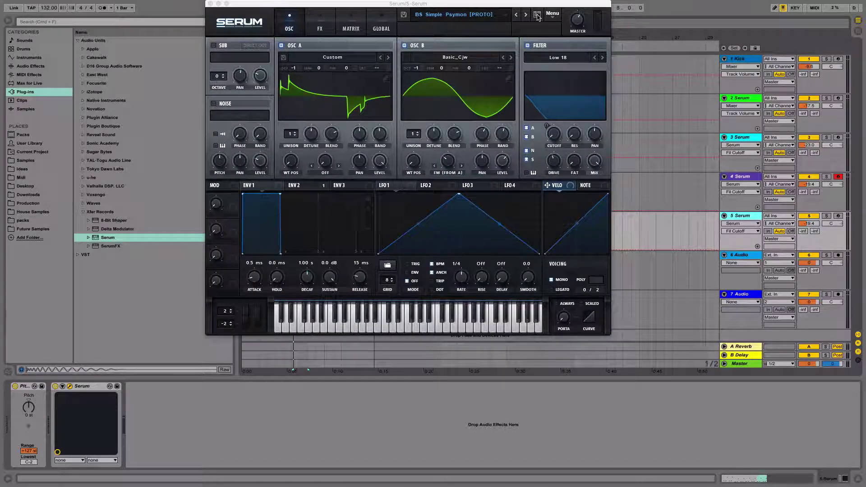
click(554, 17)
click(557, 50)
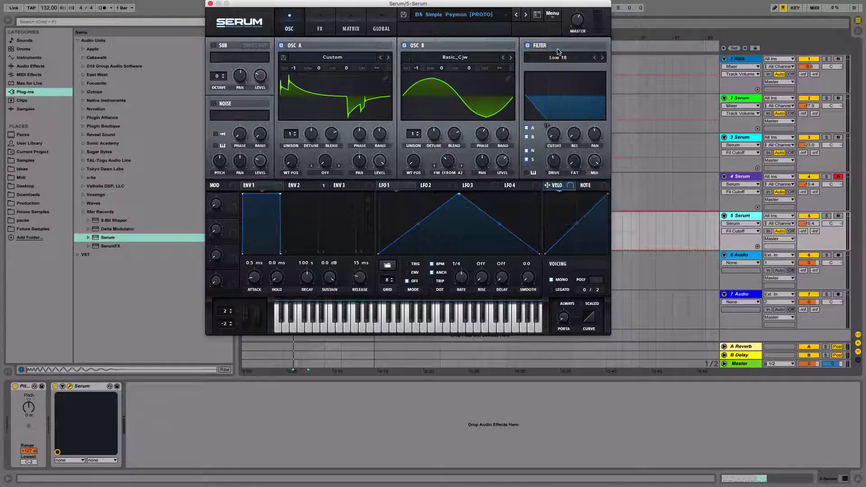
click(385, 16)
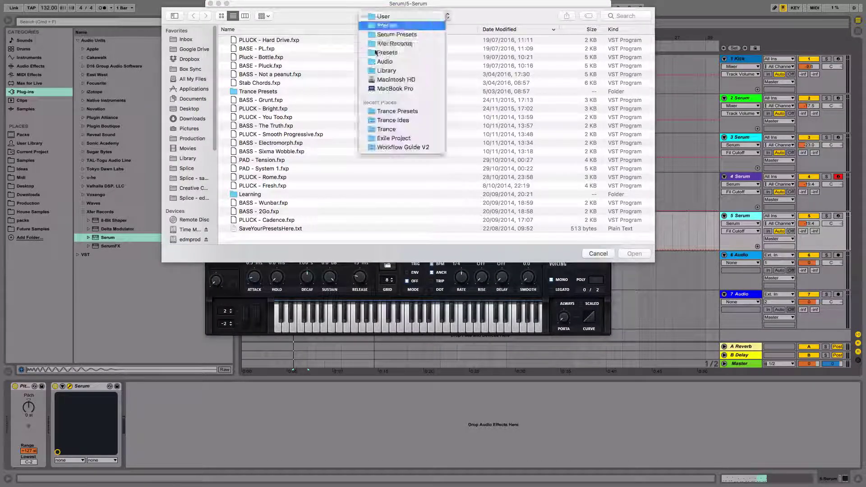
click(394, 110)
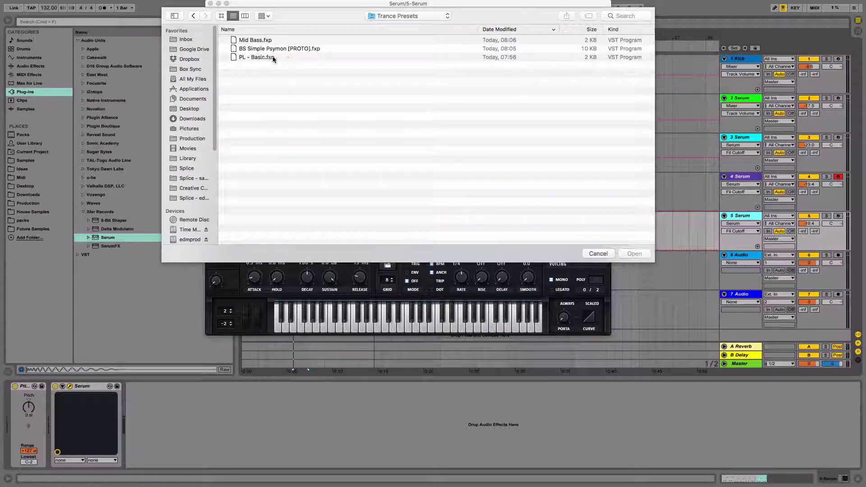
double_click(257, 40)
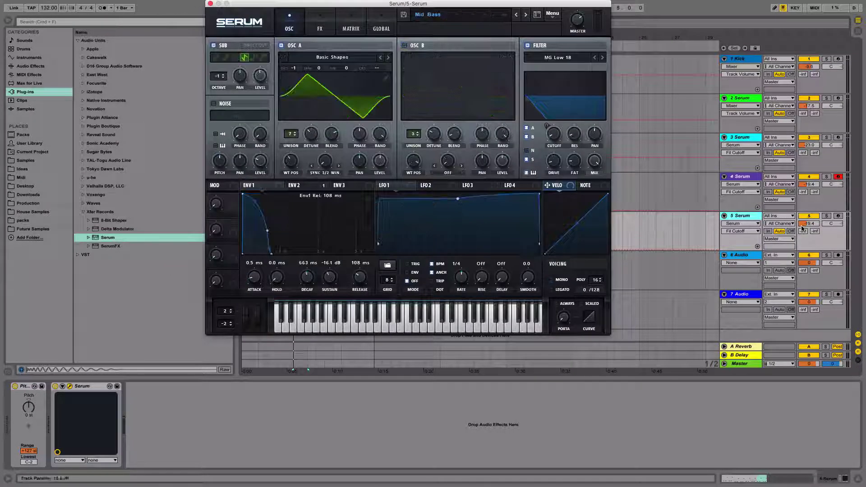
Step: Audition the duplicated bass track in solo and close its Serum window
click(826, 217)
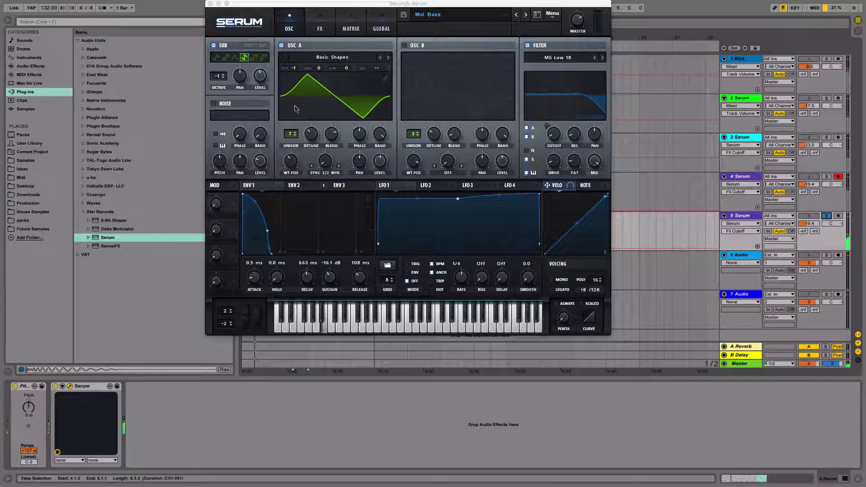
click(210, 4)
key(space)
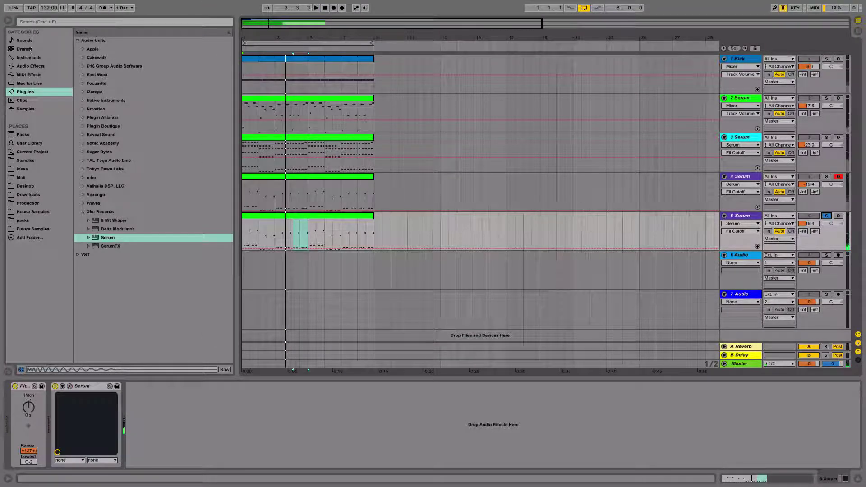
Step: Add EQ Eight after Serum on the duplicated bass track, with a low cut at about 134 Hz and band 2 slightly lowered
click(30, 66)
drag(99, 126, 212, 444)
click(157, 463)
key(space)
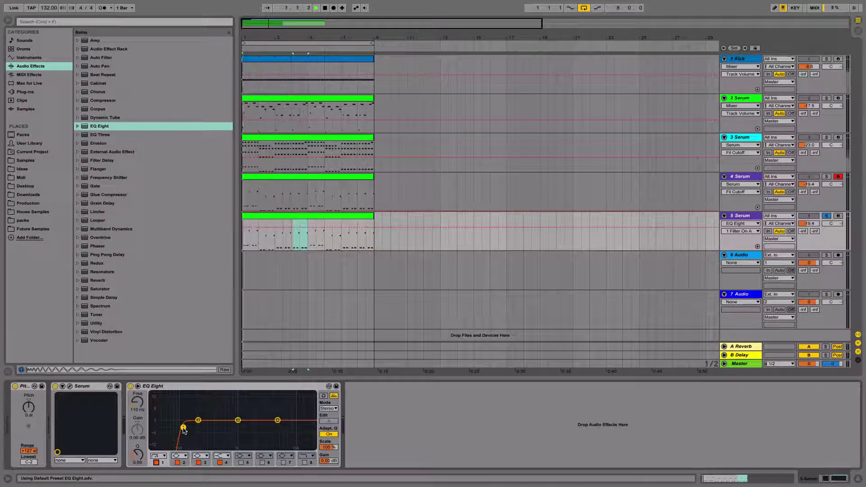
drag(198, 421, 188, 428)
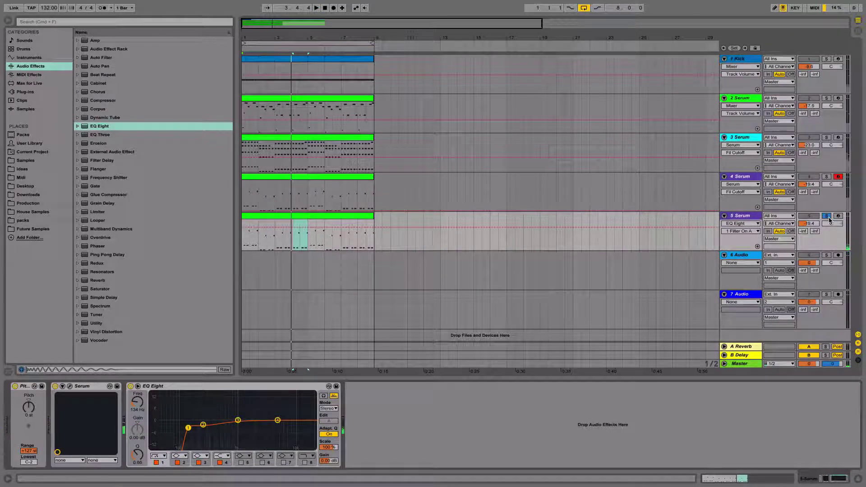
Step: Raise the EQ low cut to 167 Hz while soloing both bass layers, and unsolo them to hear the full loop
click(827, 176)
key(space)
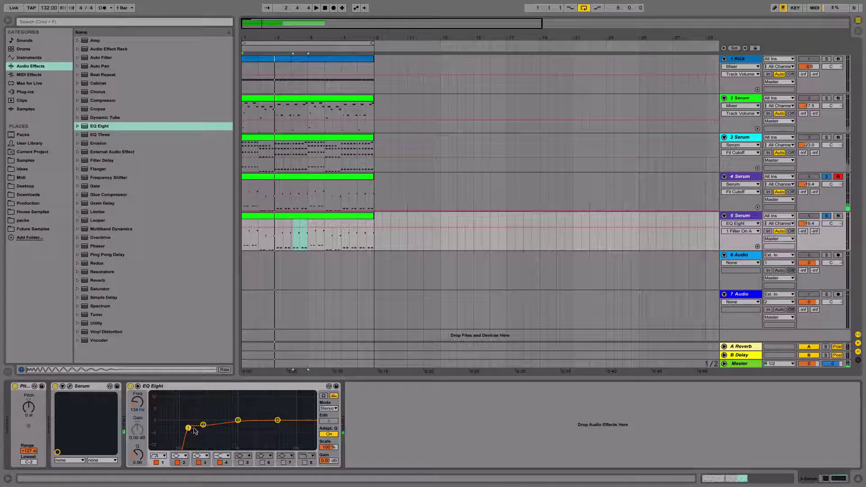
key(space)
key(space)
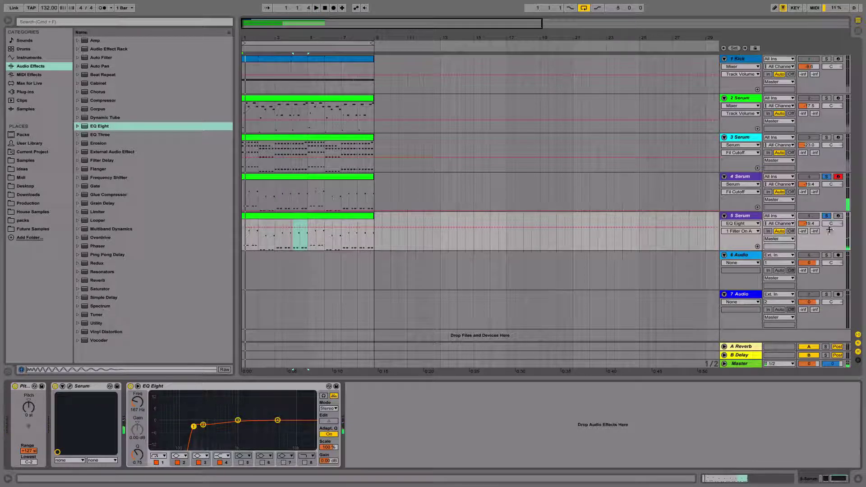
click(828, 216)
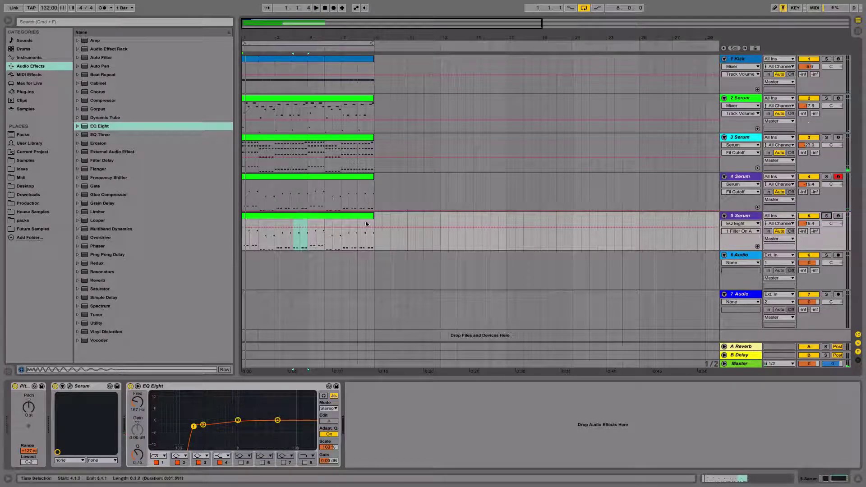
key(space)
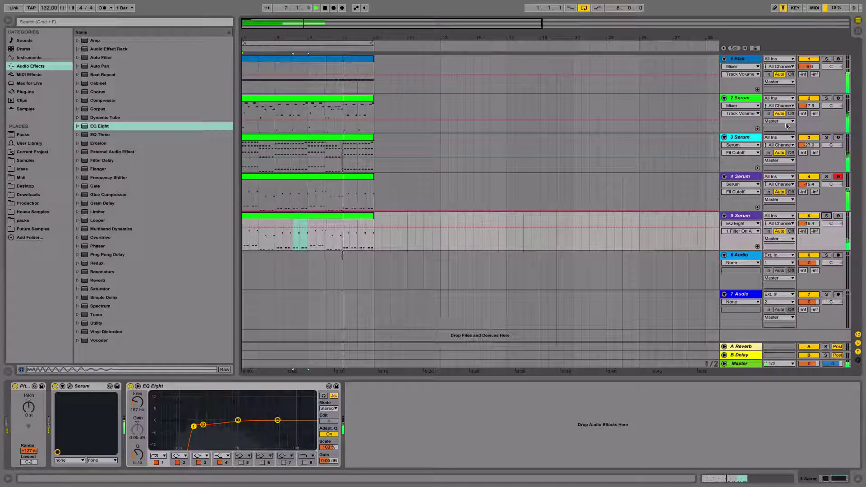
Step: Rename the four Serum tracks as Melody Lead, Chord Pluck, Sub and Mid
click(745, 101)
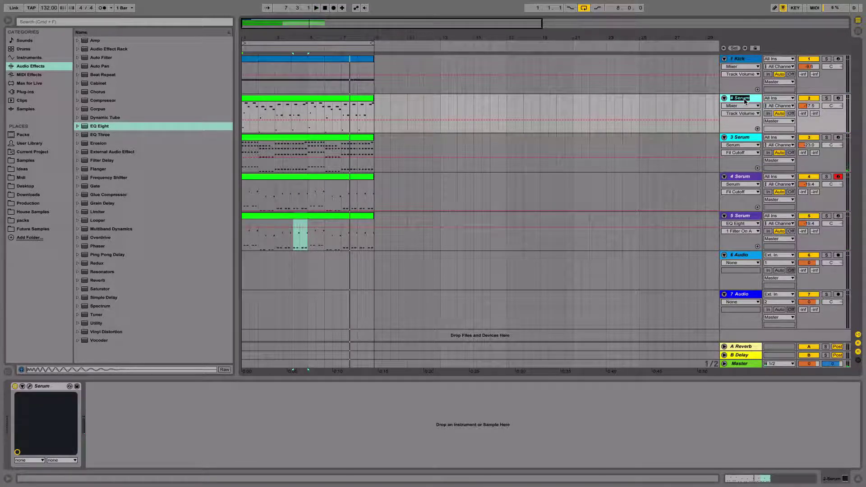
text(Melody Lead)
key(Tab)
text(C)
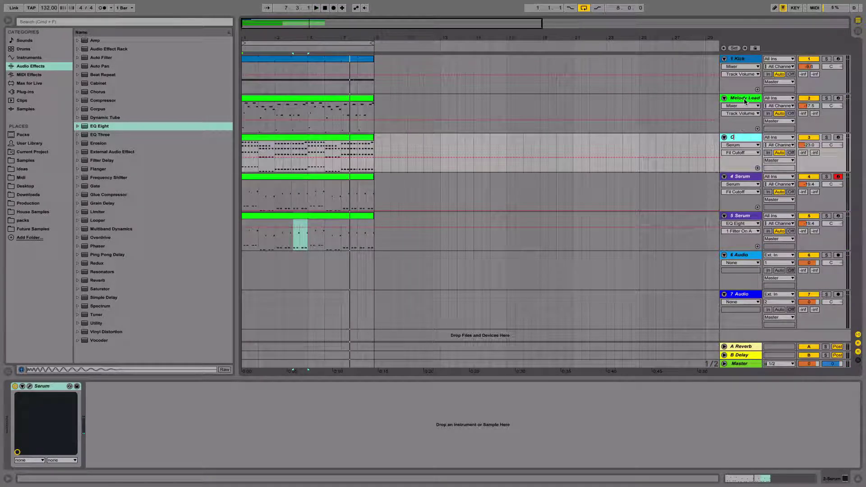
text(hord Pluck)
key(Tab)
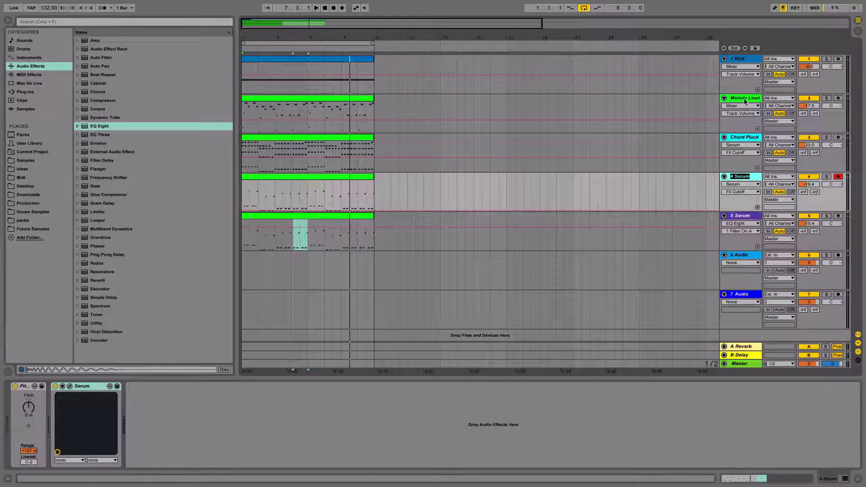
text(Sub)
key(Tab)
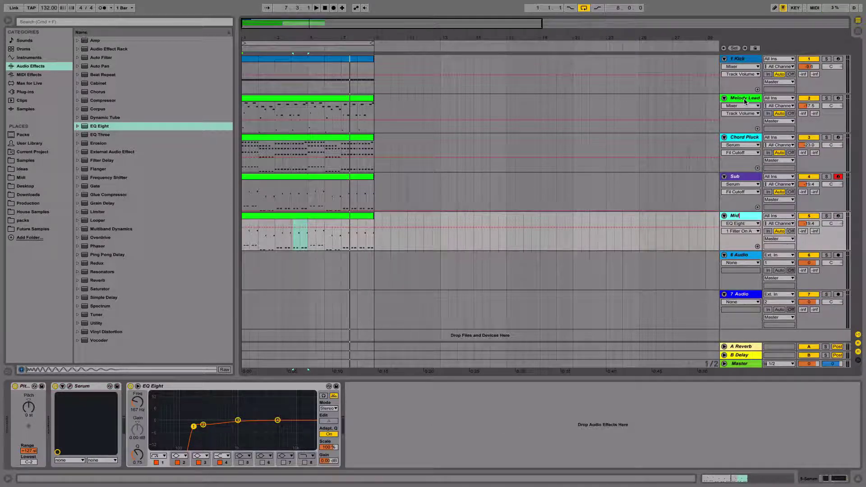
key(Return)
Step: Color the Sub and Mid tracks and their clips orange
right_click(741, 179)
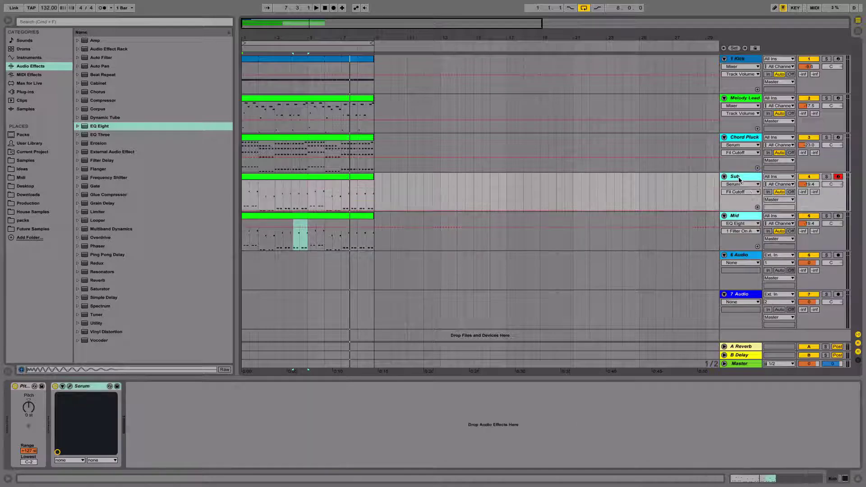
click(747, 284)
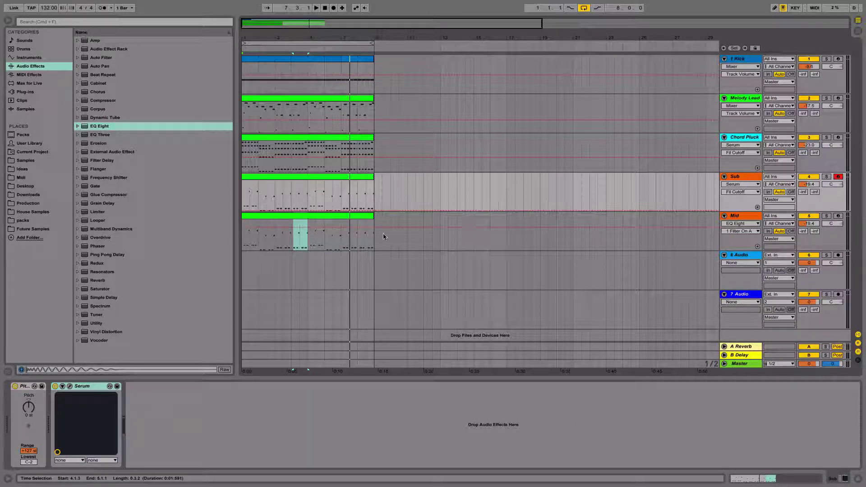
drag(378, 233, 217, 204)
right_click(250, 217)
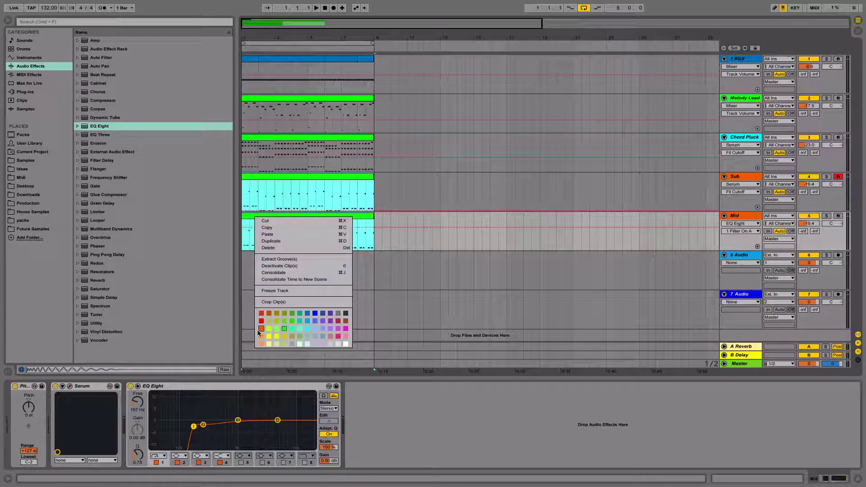
click(262, 328)
Step: Color the Melody Lead and Chord Pluck tracks and their clips the same green
click(751, 145)
click(749, 104)
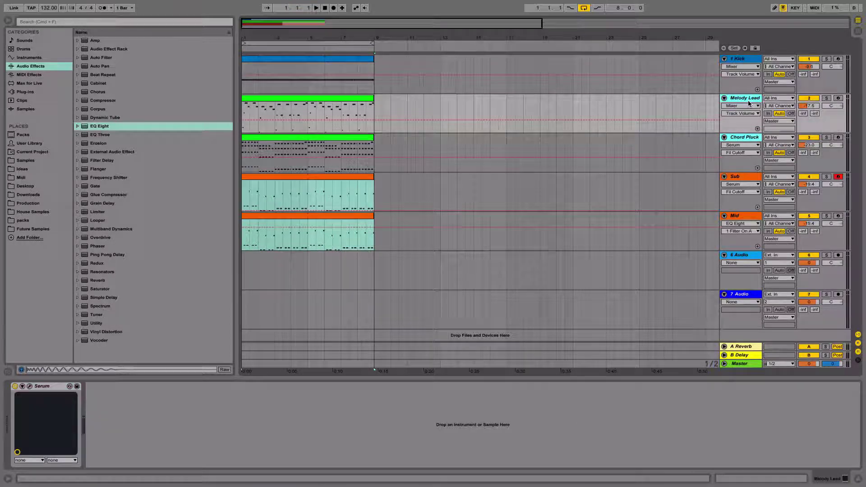
right_click(749, 104)
click(781, 200)
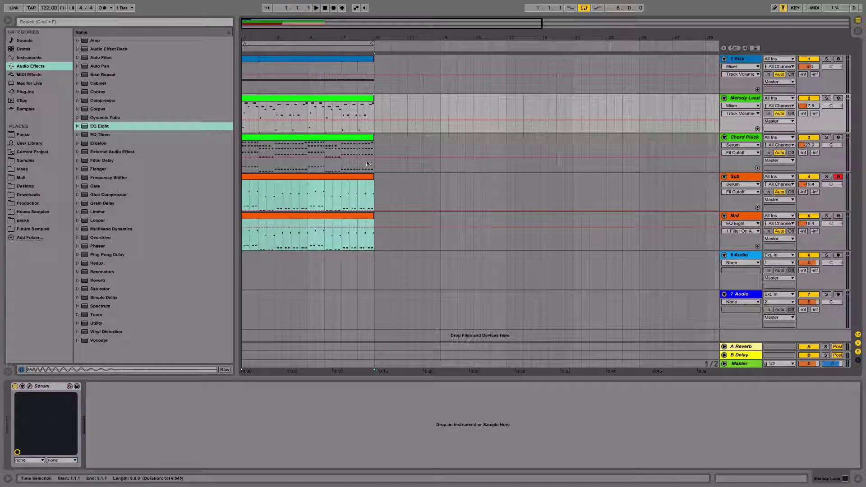
drag(367, 165, 263, 100)
right_click(262, 100)
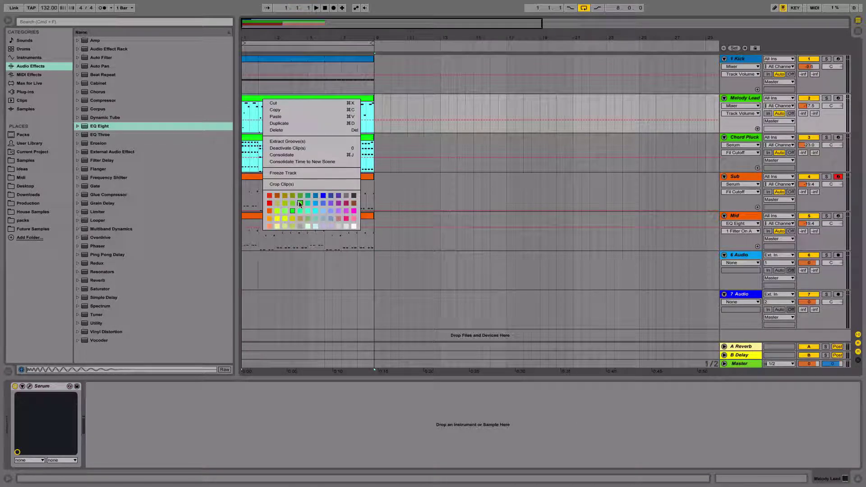
click(300, 203)
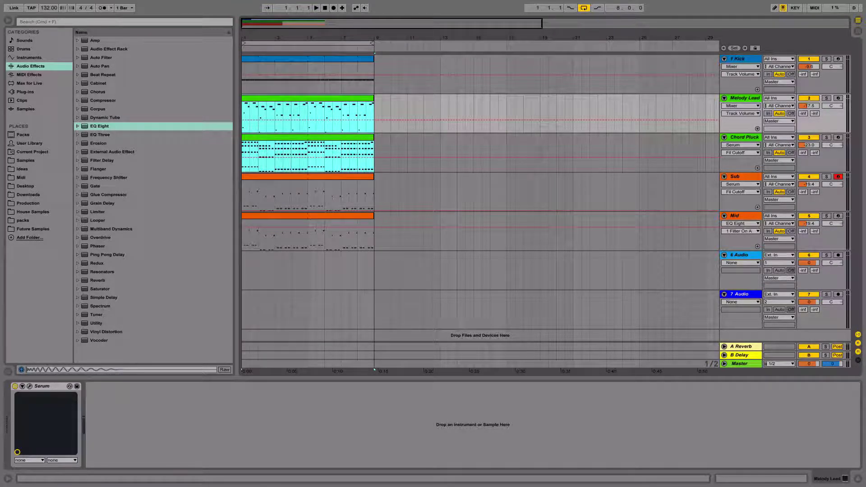
Step: Mark out two consecutive 32-bar sections on the Kick track, from bar 1 to 33 and from bar 33 to 65
click(382, 232)
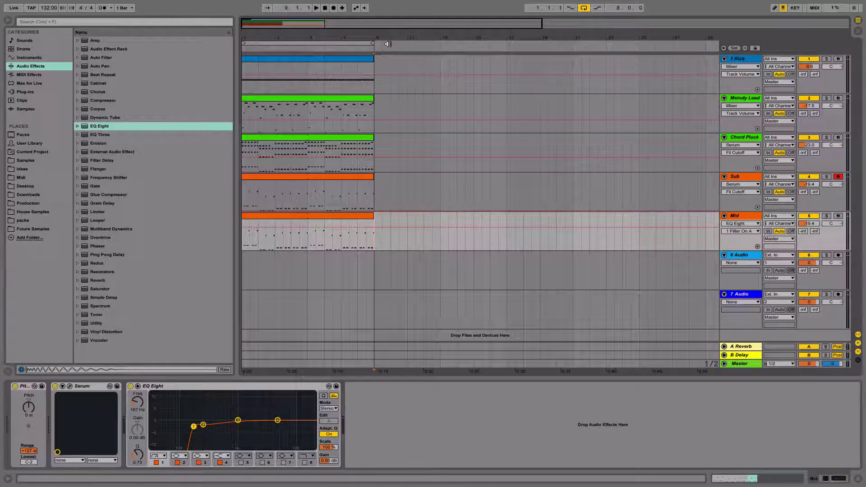
click(368, 61)
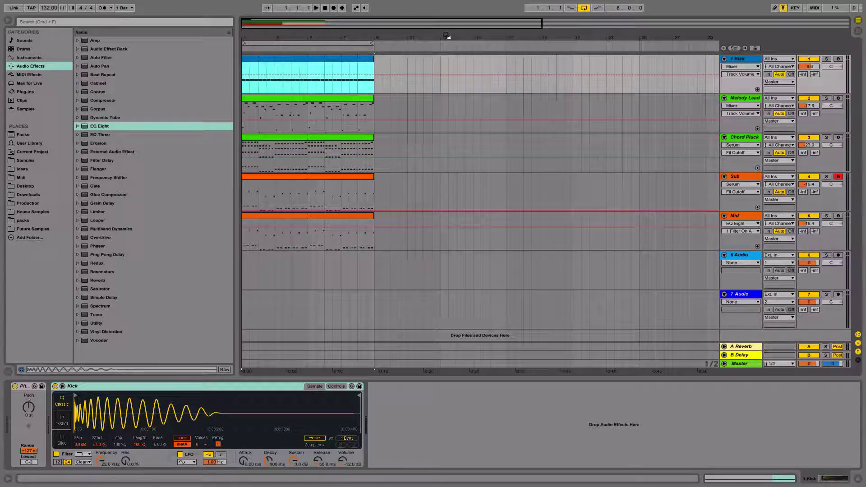
key(minus)
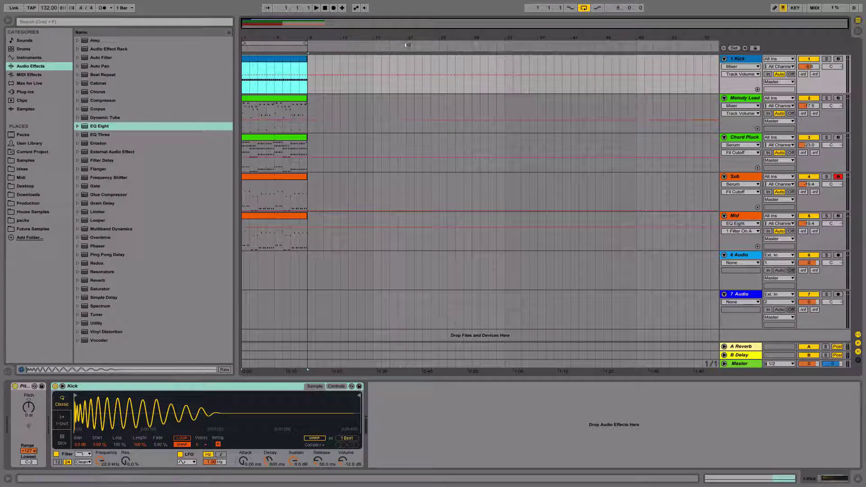
drag(504, 61, 189, 67)
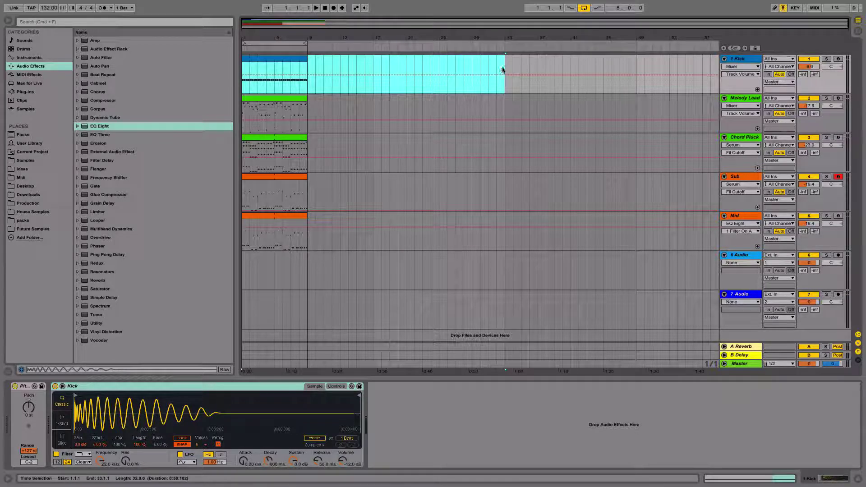
drag(503, 70, 664, 72)
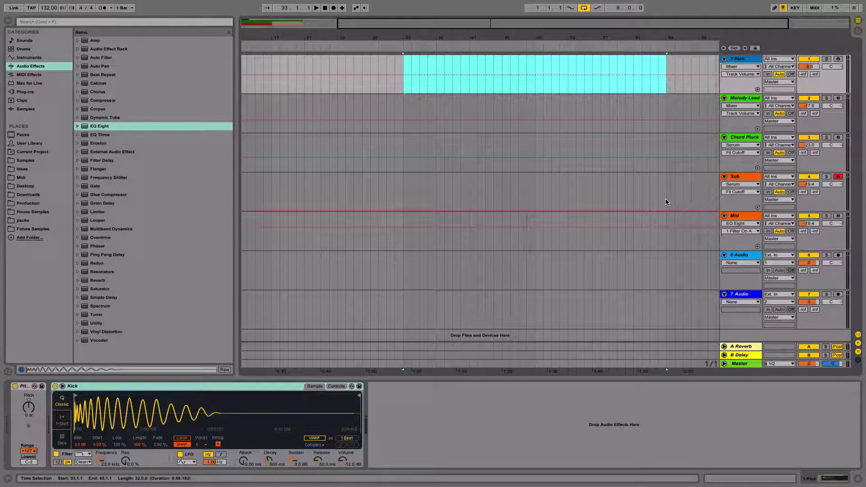
drag(509, 39, 510, 33)
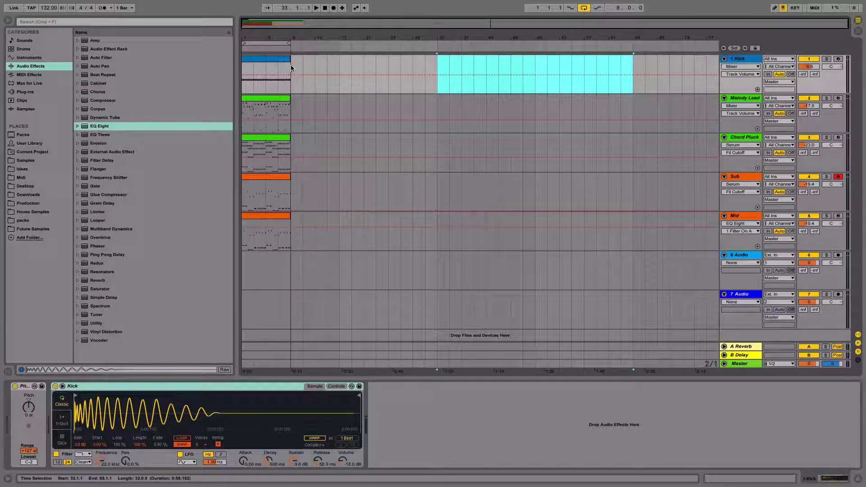
Step: Select the eight-bar loop across all tracks from Kick to Mid, and narrow the selection to the Mid clip
drag(291, 68, 223, 227)
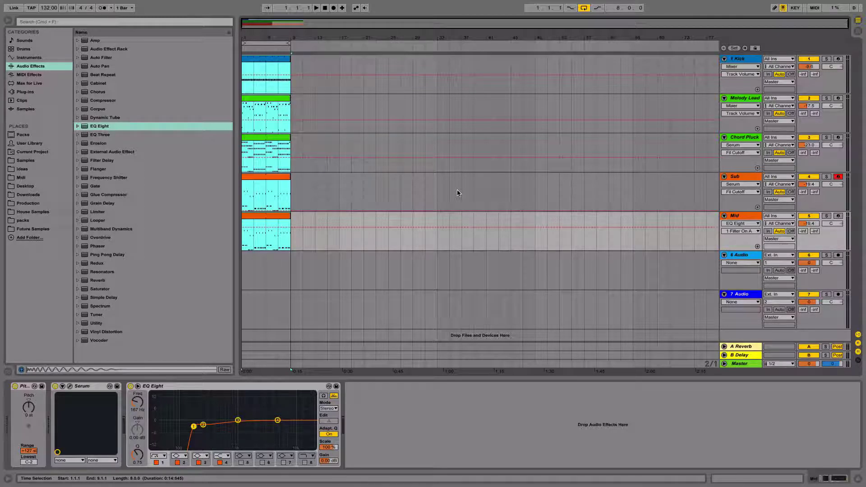
click(281, 190)
key(Down)
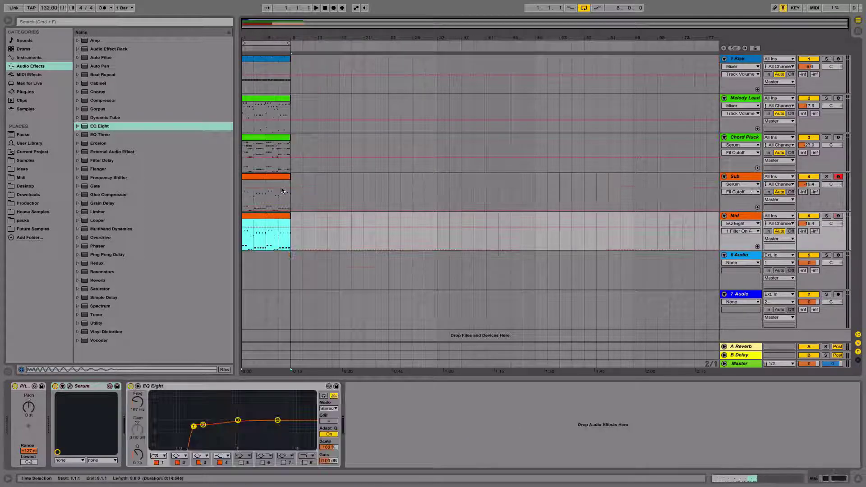
click(286, 201)
click(286, 226)
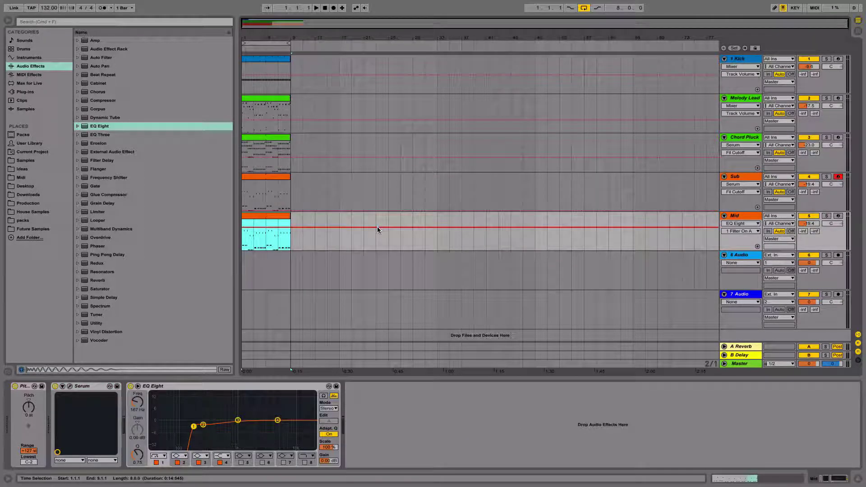